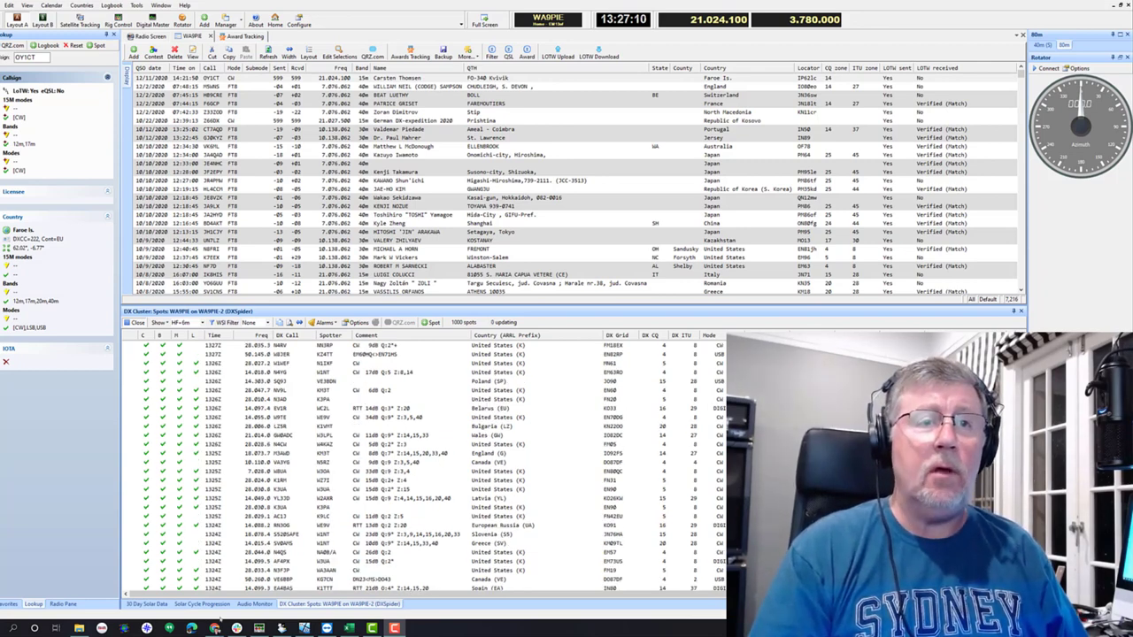
Step: Switch to Logbook of the World and open the DXCC award account for the United States of America
left_click(262, 586)
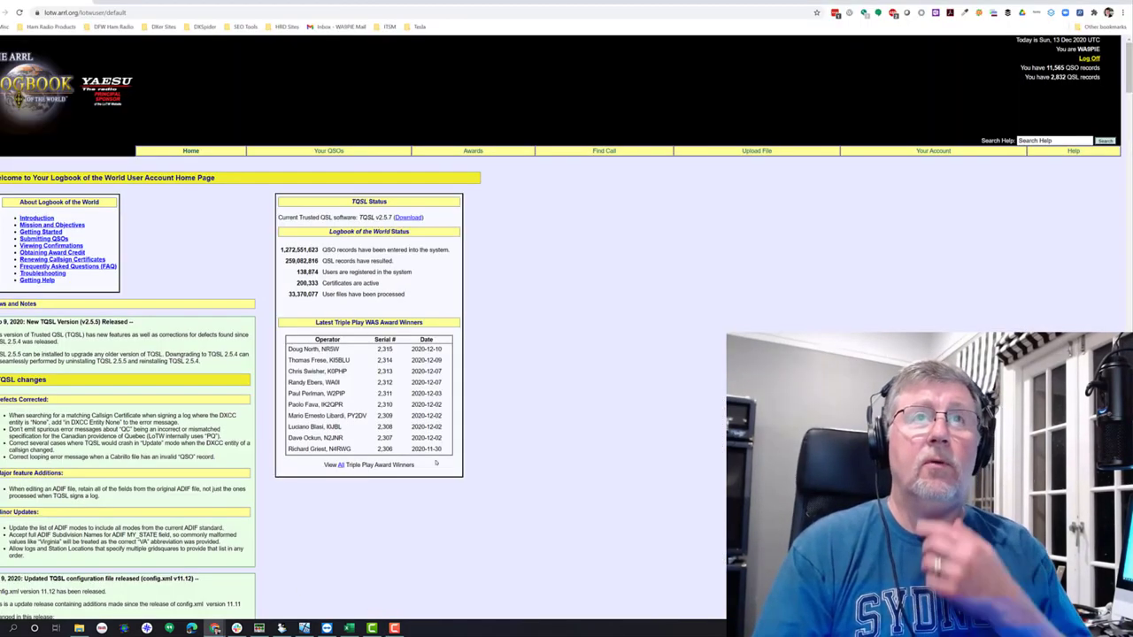
left_click(464, 152)
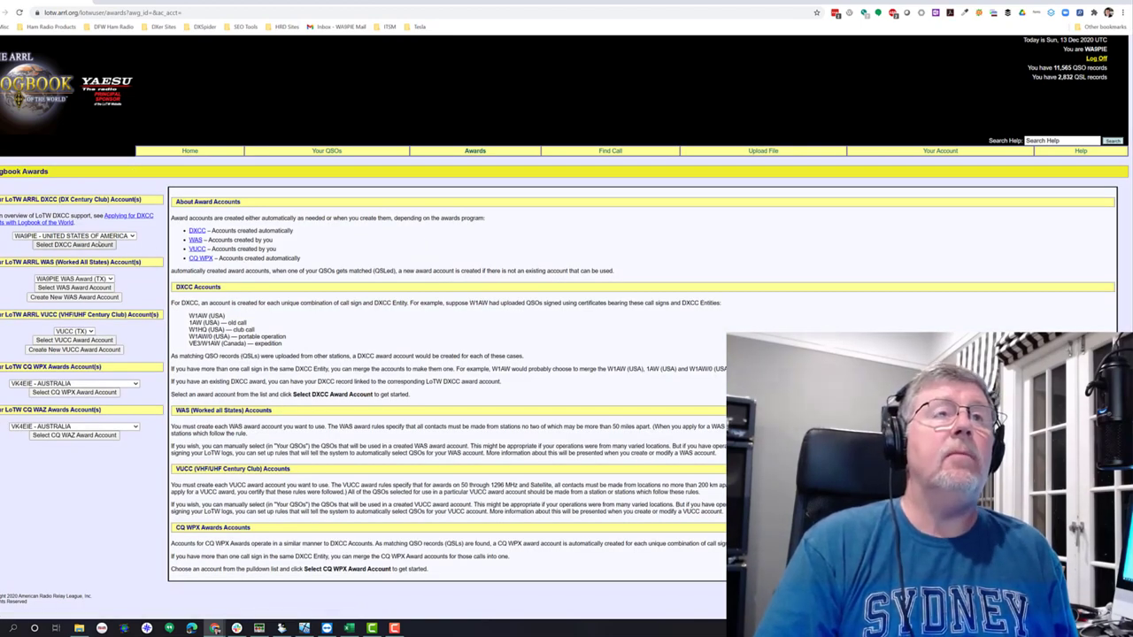
left_click(62, 245)
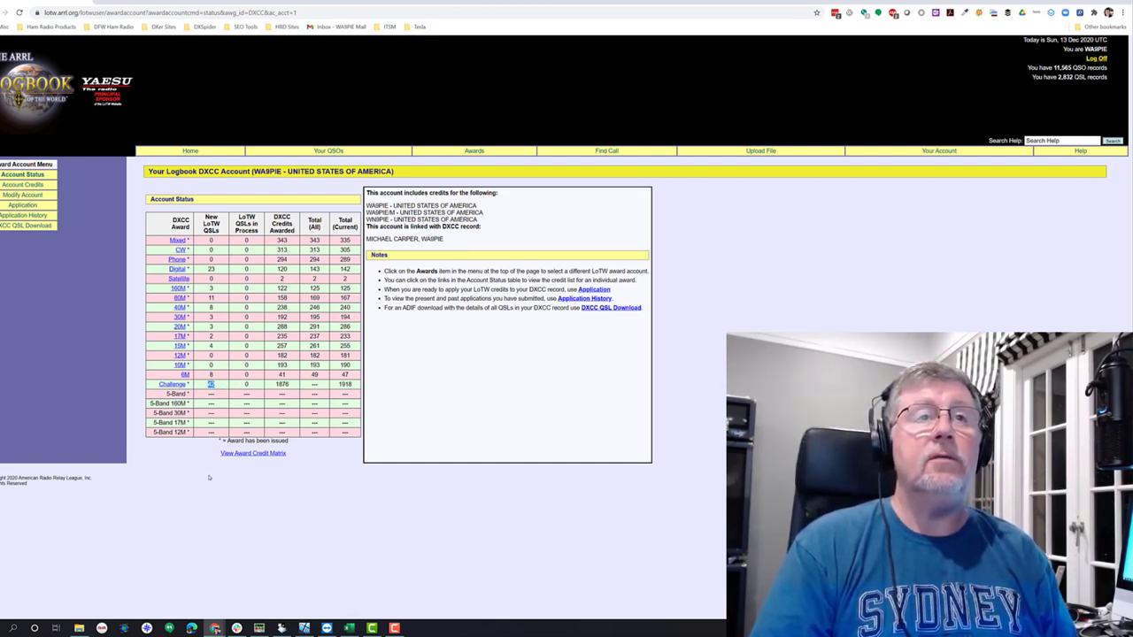
Step: Switch to the HRD Logbook and check the Challenge figures in the ARRL DXCC award tracking
left_click(282, 628)
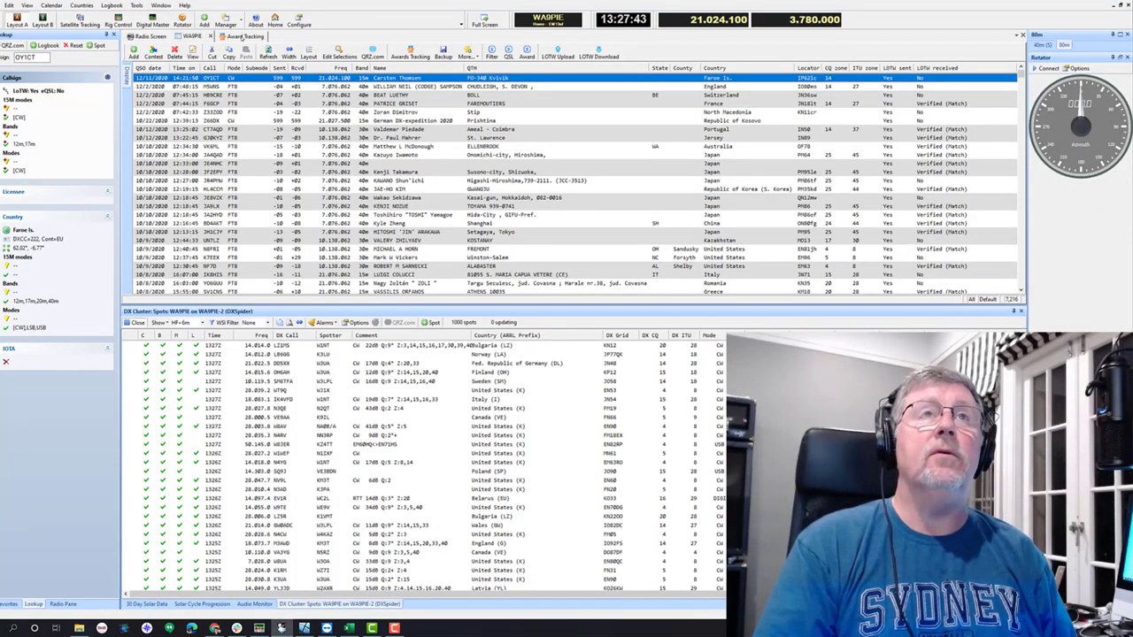
left_click(243, 36)
left_click(513, 216)
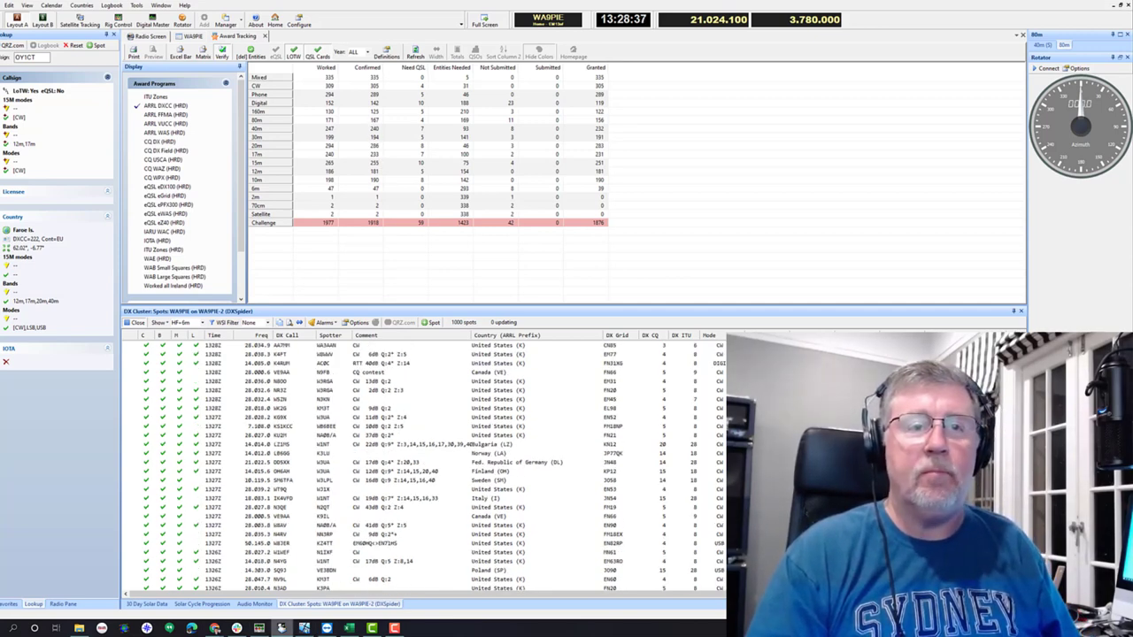
Step: Return to Logbook of the World, start a DXCC award application and select all listed QSOs
left_click(282, 628)
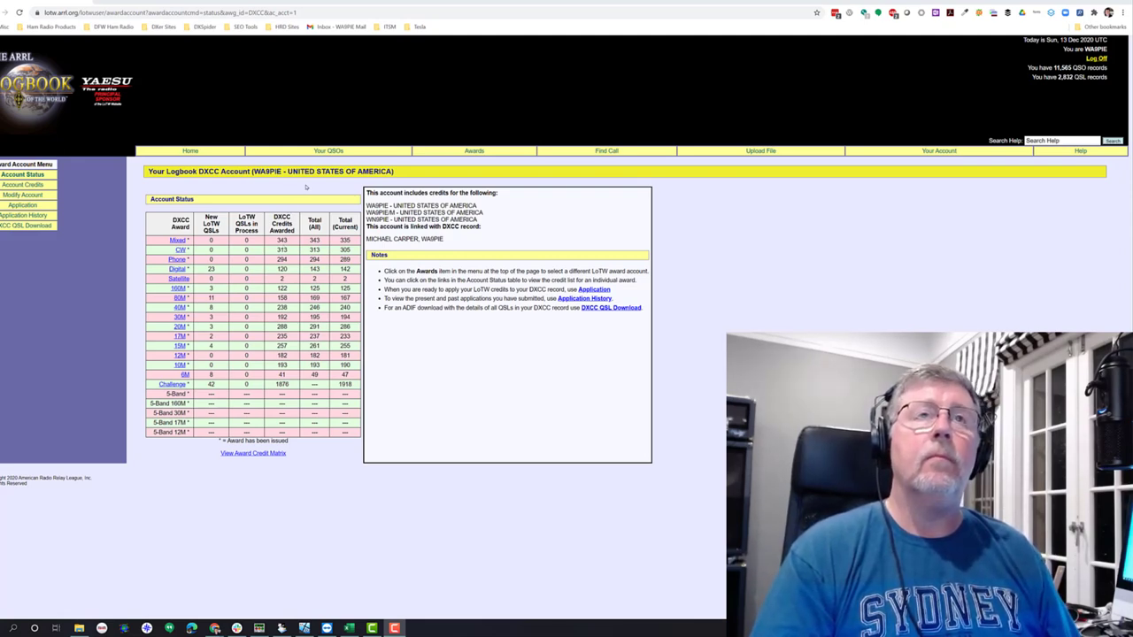
left_click(23, 206)
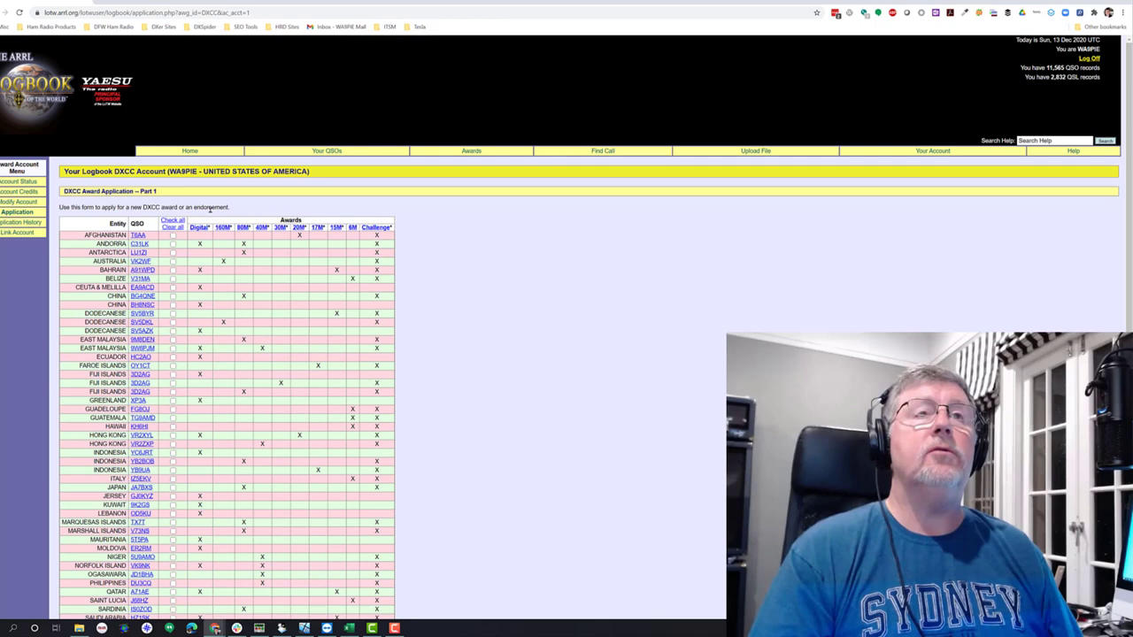
left_click(174, 219)
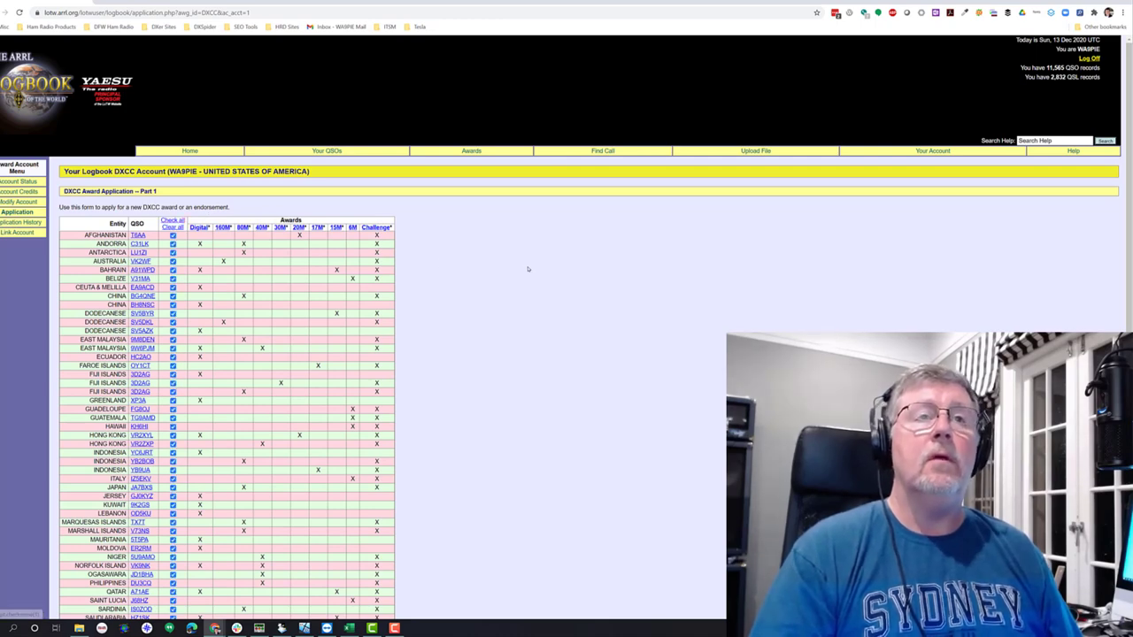
scroll(531, 292, "down", 3)
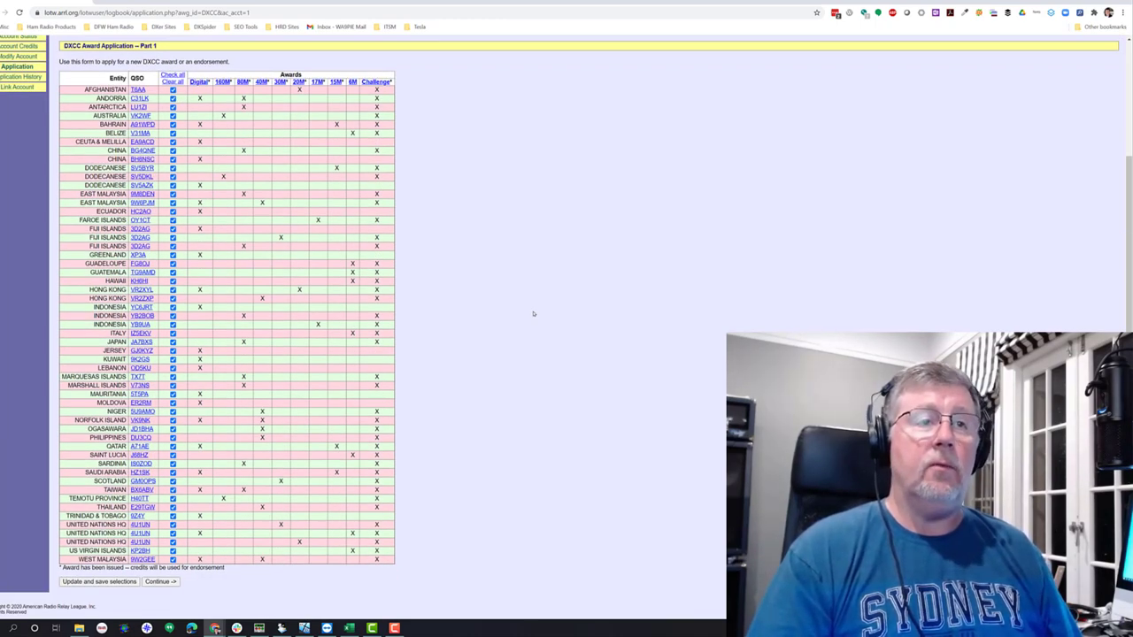
scroll(540, 331, "up", 3)
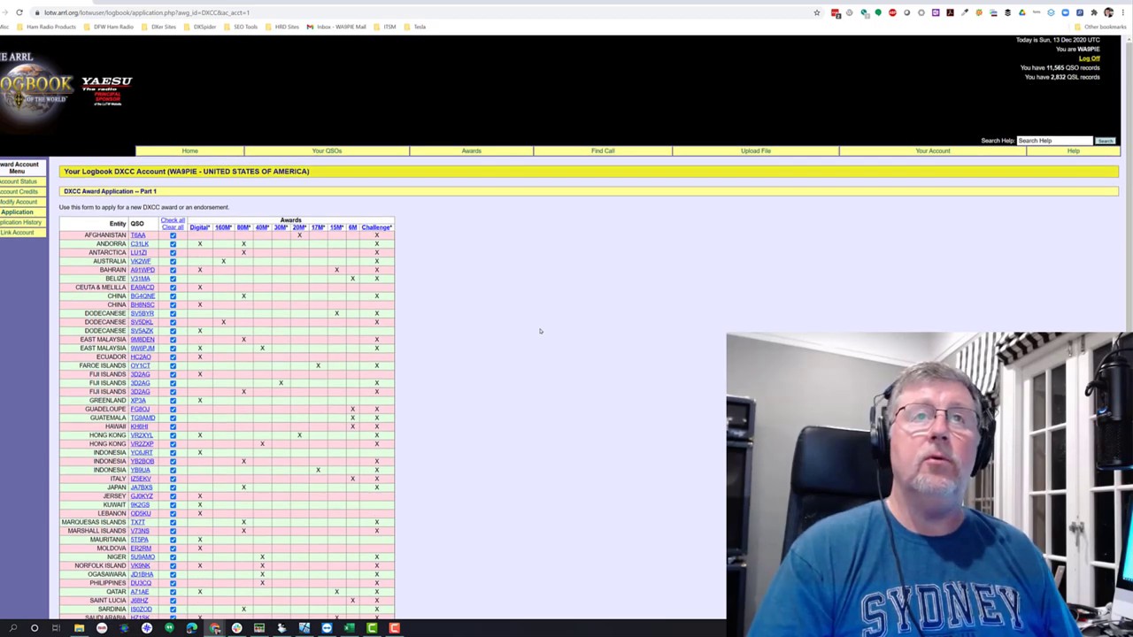
scroll(540, 331, "down", 3)
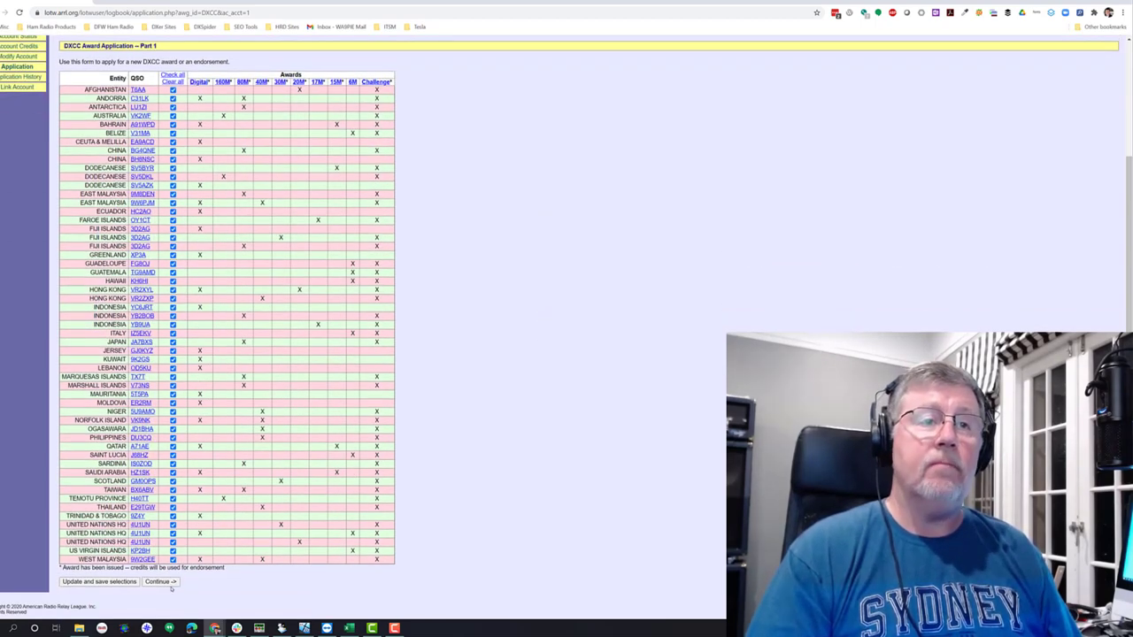
Step: Proceed with the selected QSOs, answer No to a prior 2020 application, and continue with the prefilled certificate and contact details
left_click(168, 583)
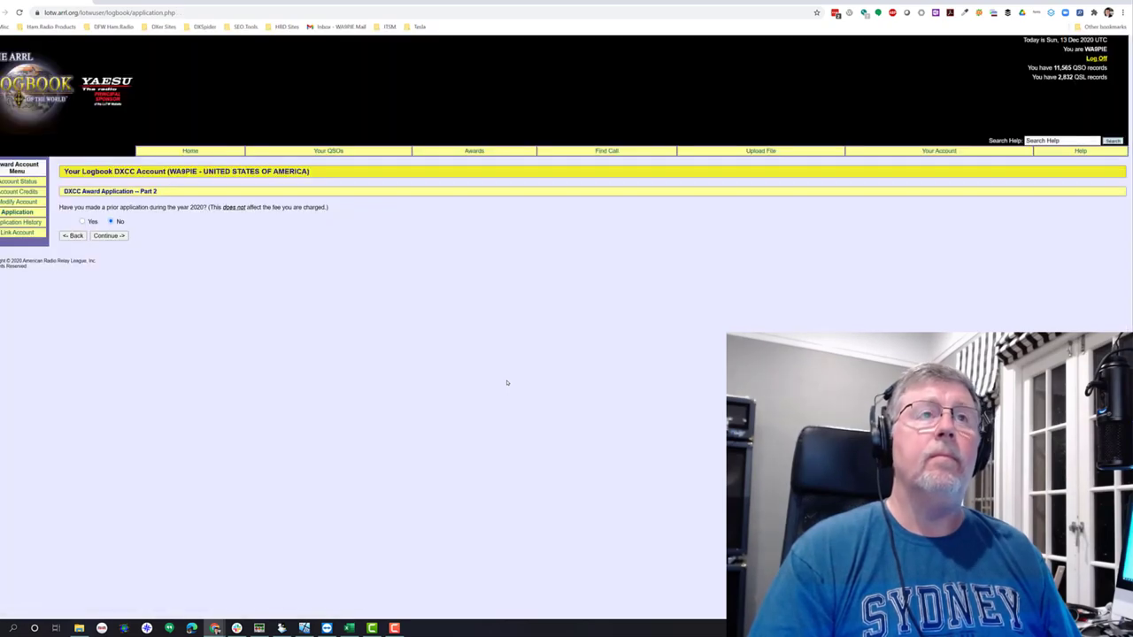
left_click(109, 235)
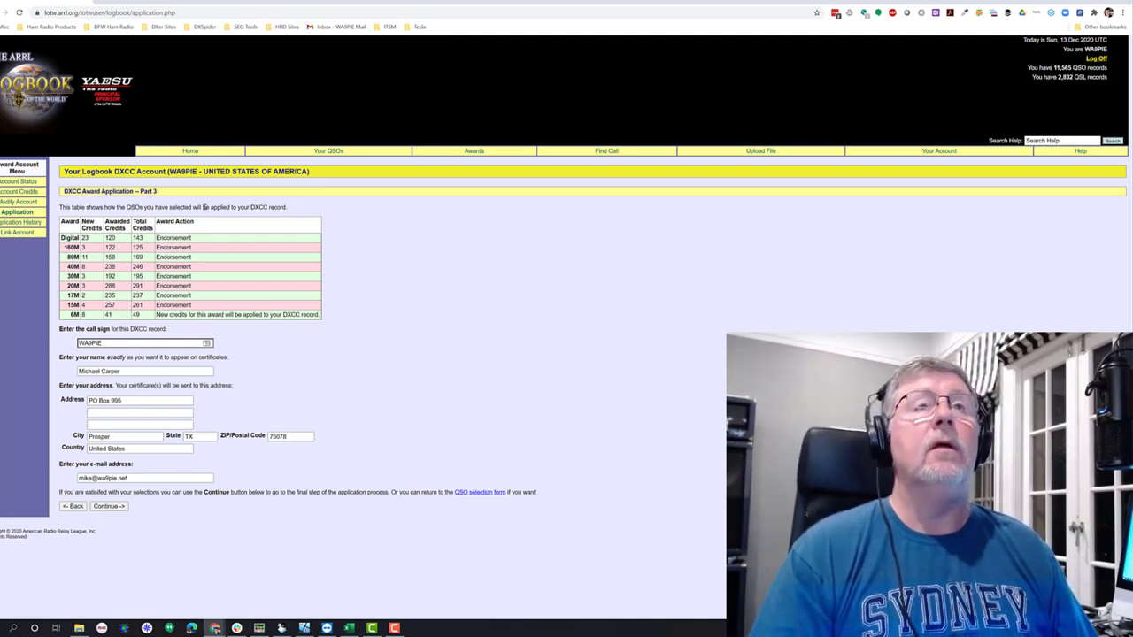
left_click(111, 507)
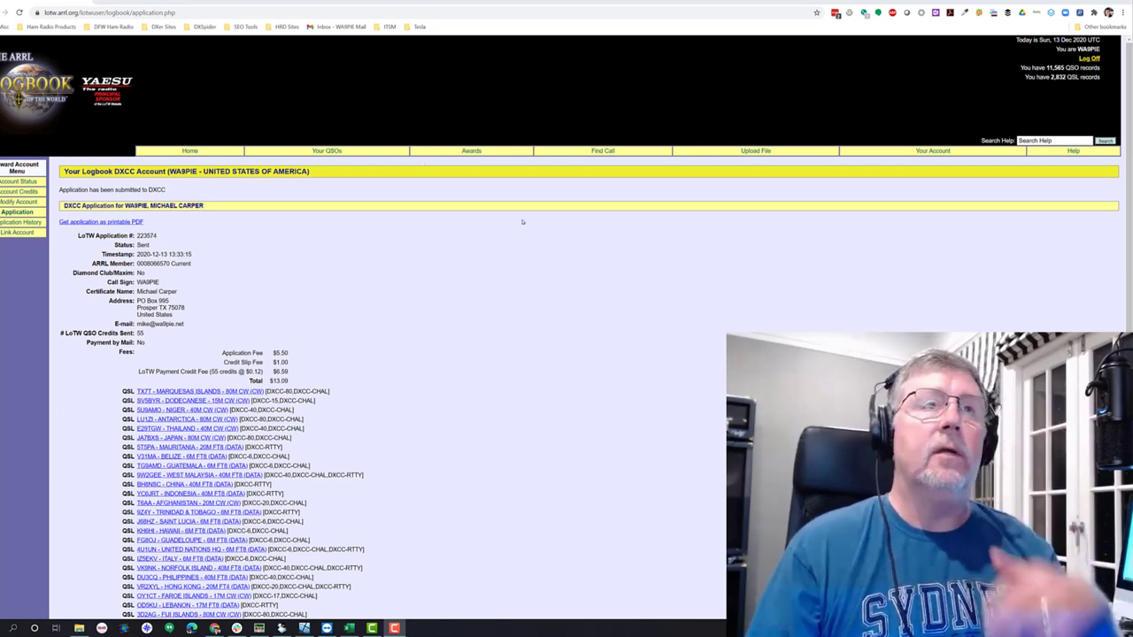
Step: Open the submitted application's printable PDF and save it to Downloads as "DXCC app 2020"
scroll(522, 224, "down", 4)
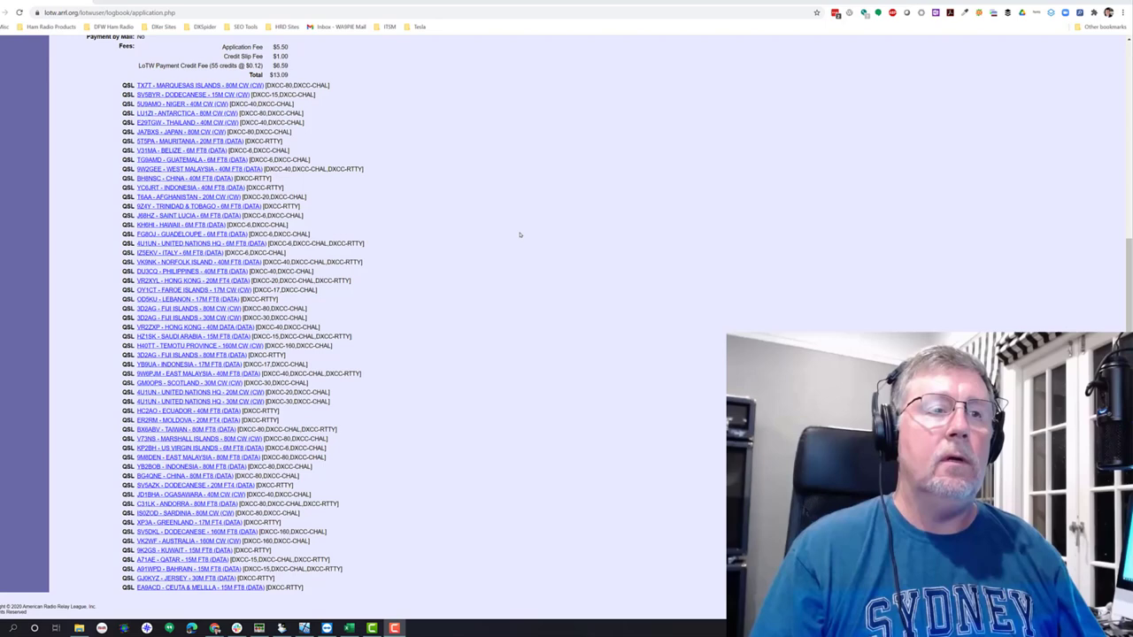
scroll(519, 235, "up", 4)
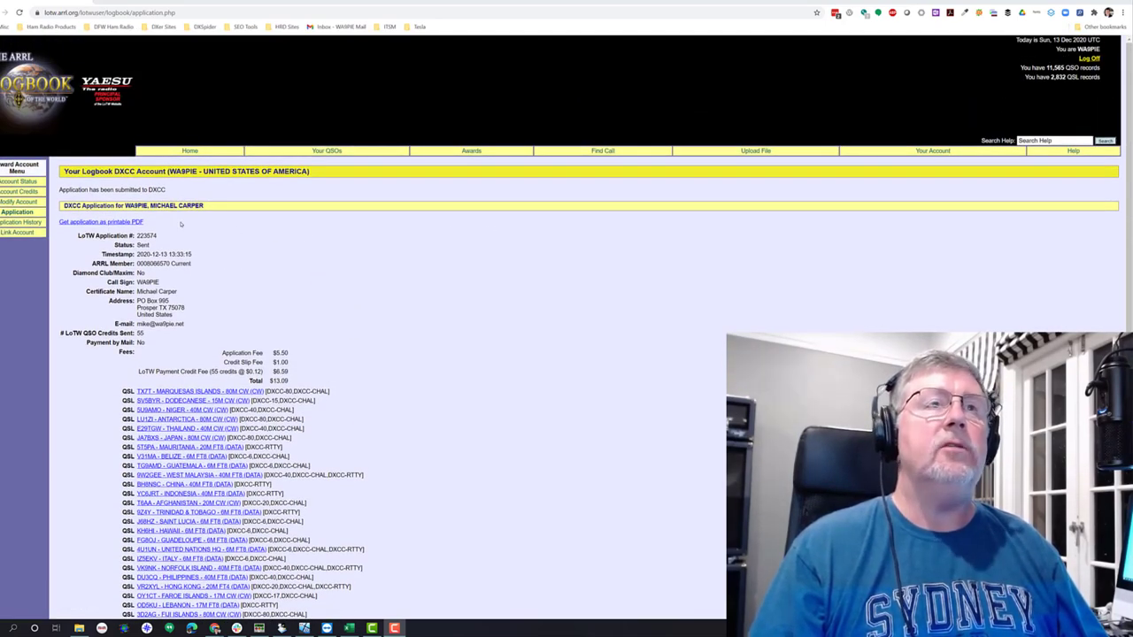
right_click(126, 221)
left_click(159, 226)
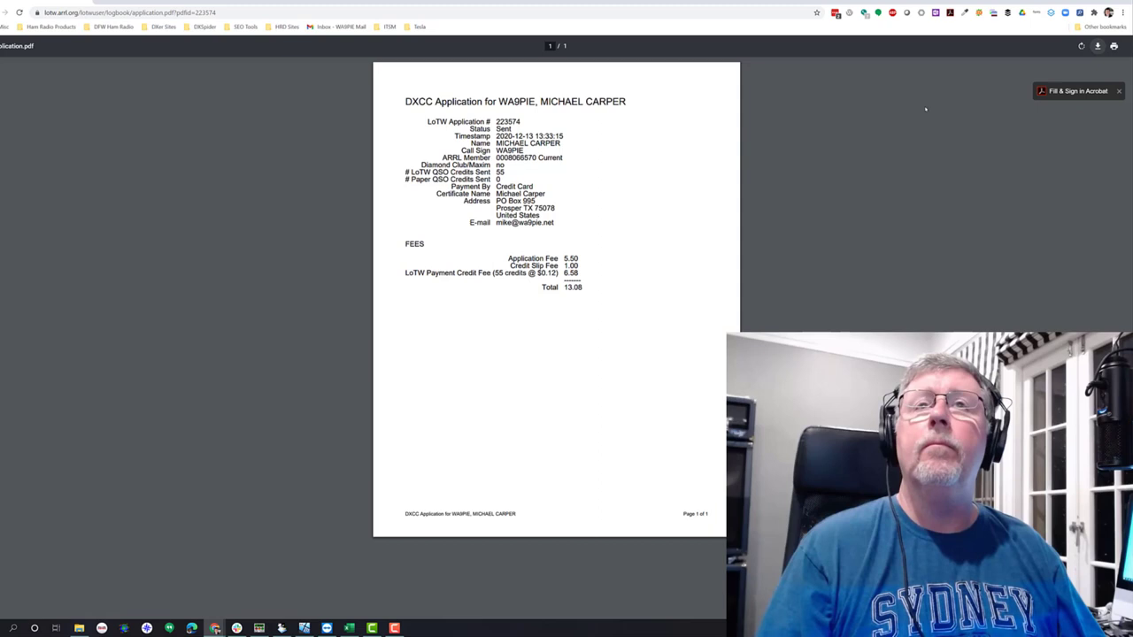
key("ctrl+s")
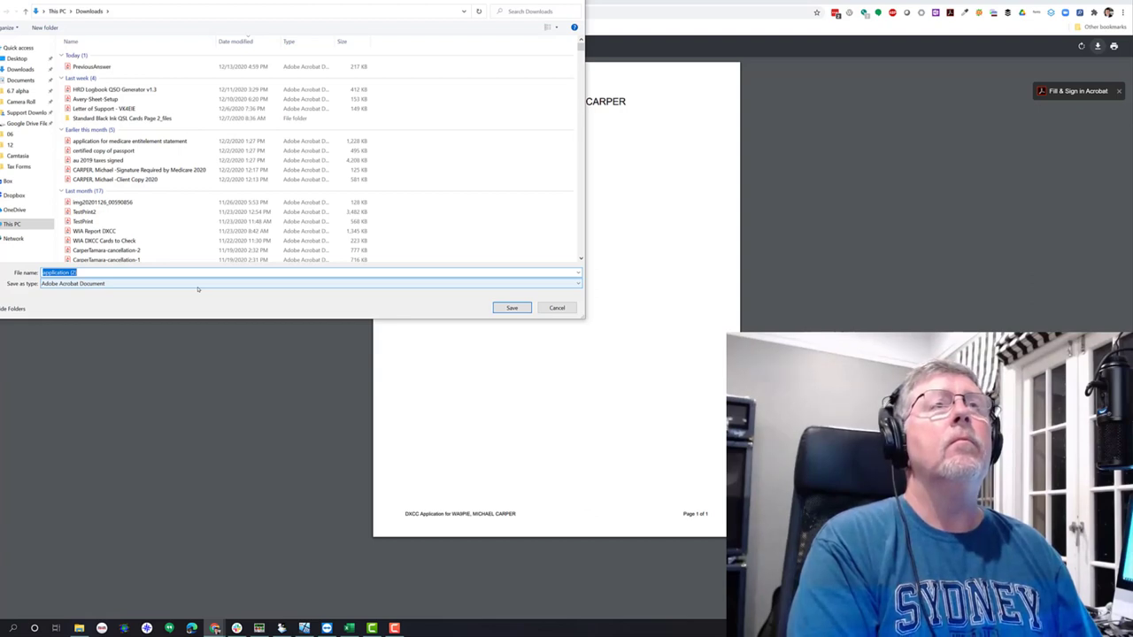
type("DXCC")
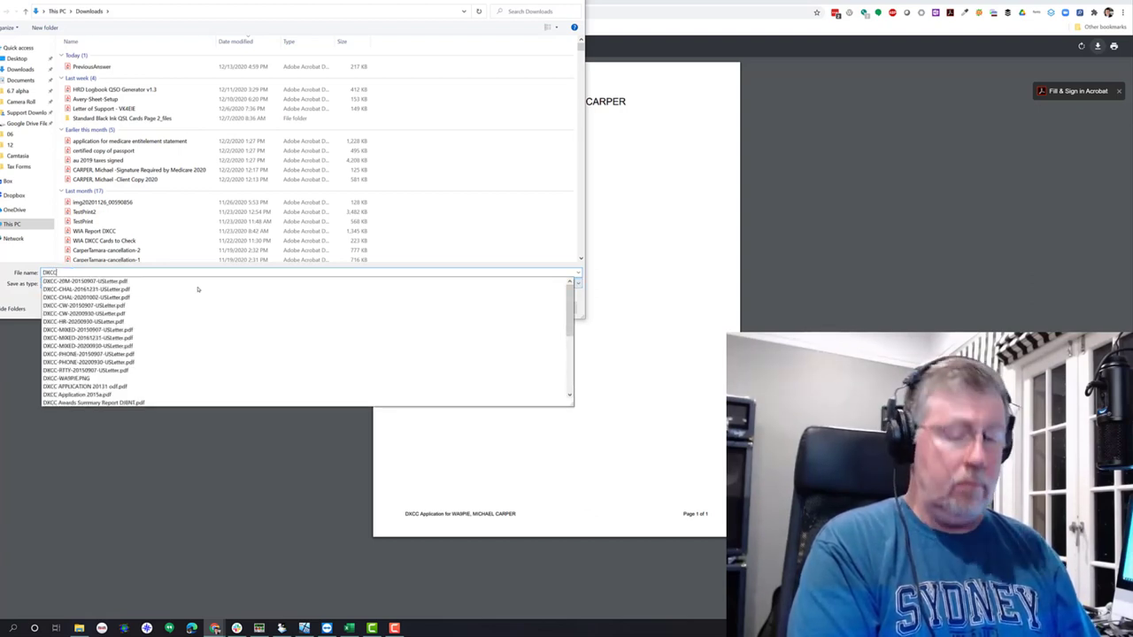
type(" app")
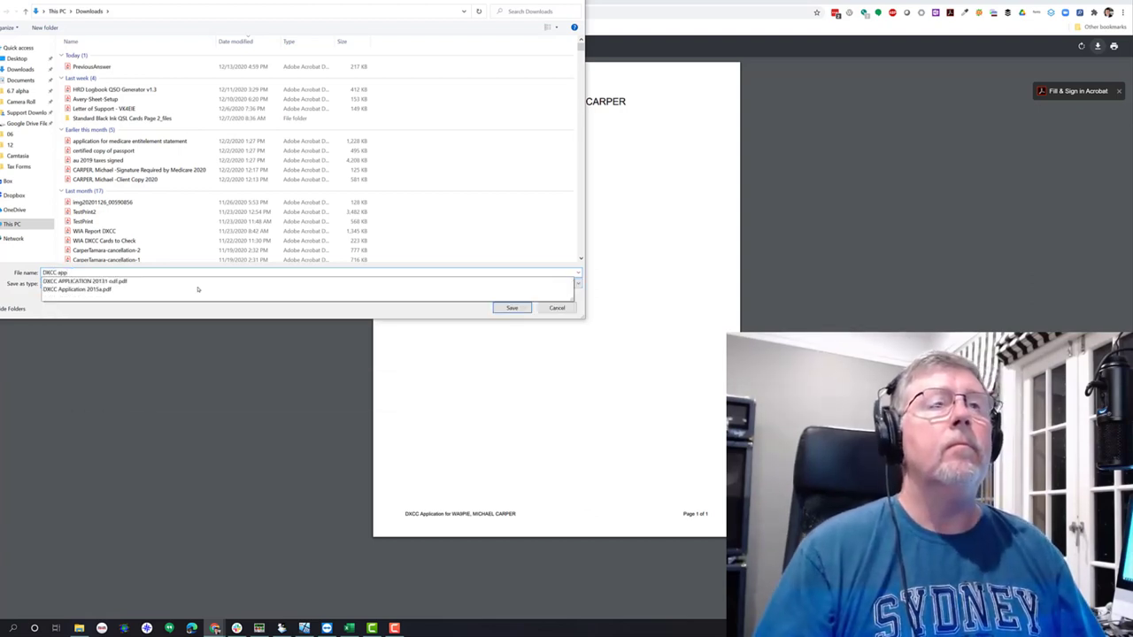
type(" 202")
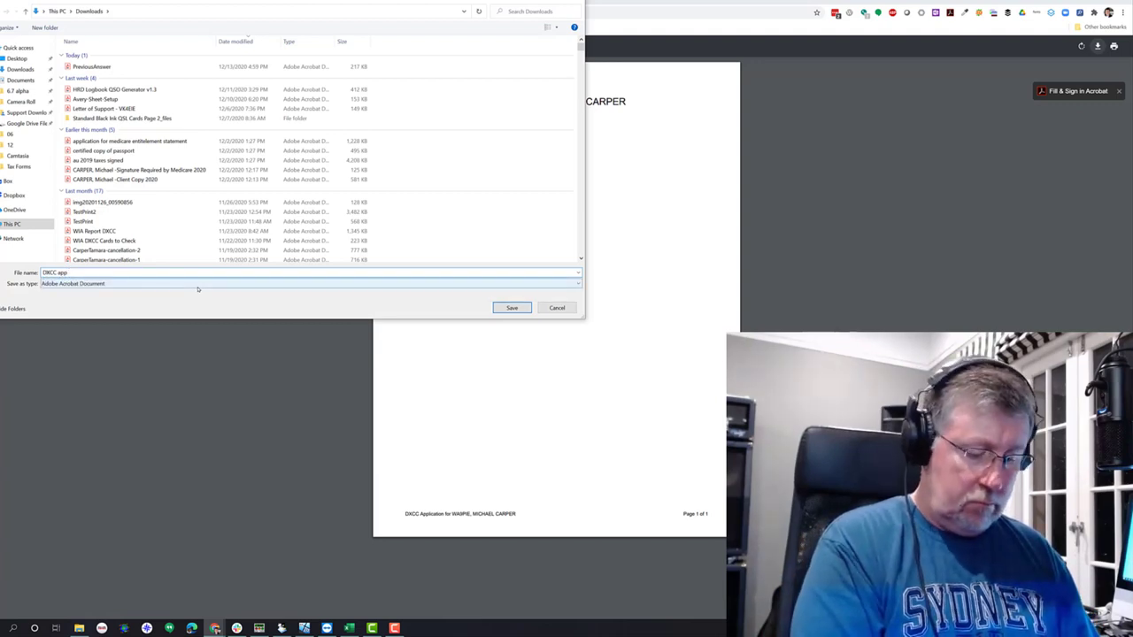
type("0")
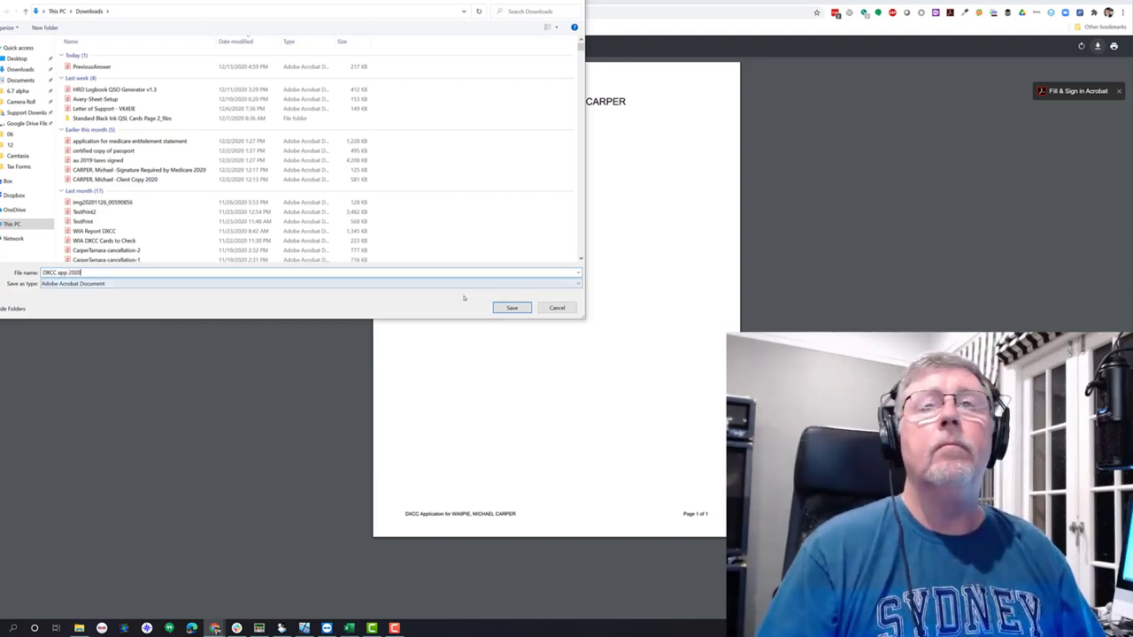
left_click(509, 307)
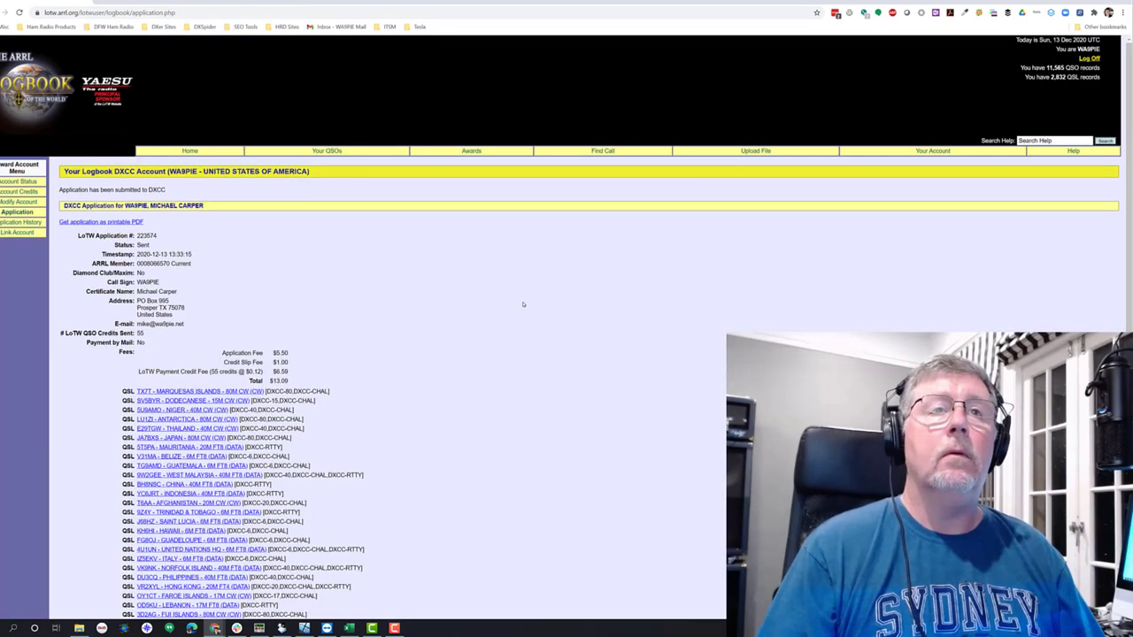
Step: Print the submitted application page with all its QSL lines to a PDF in Downloads named "DXCC app 2020 -01"
scroll(521, 310, "down", 3)
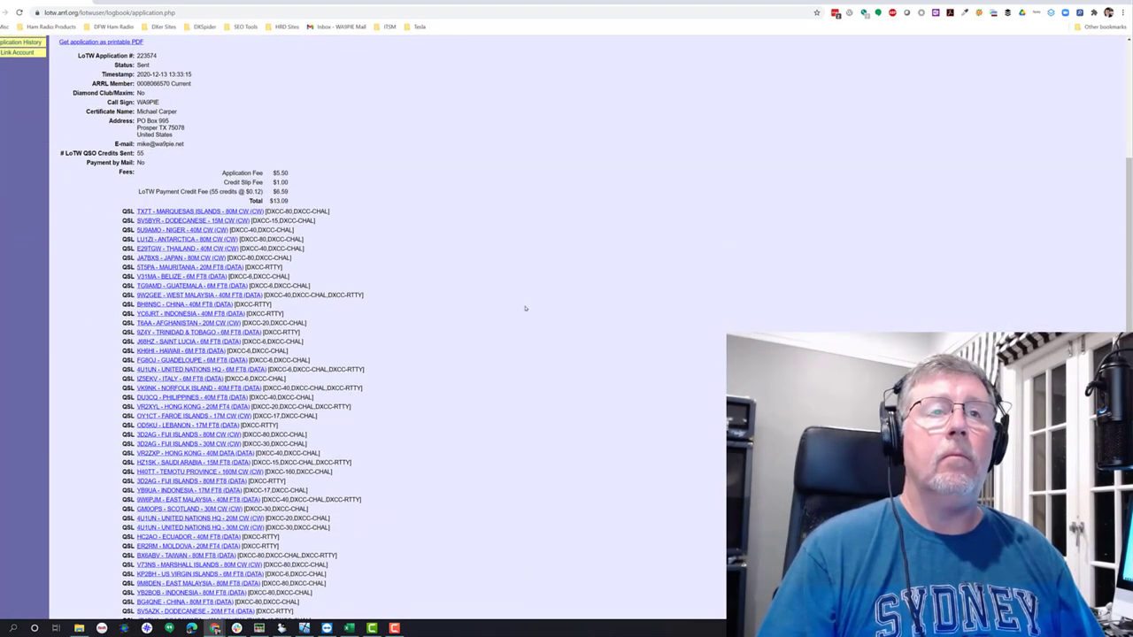
right_click(493, 245)
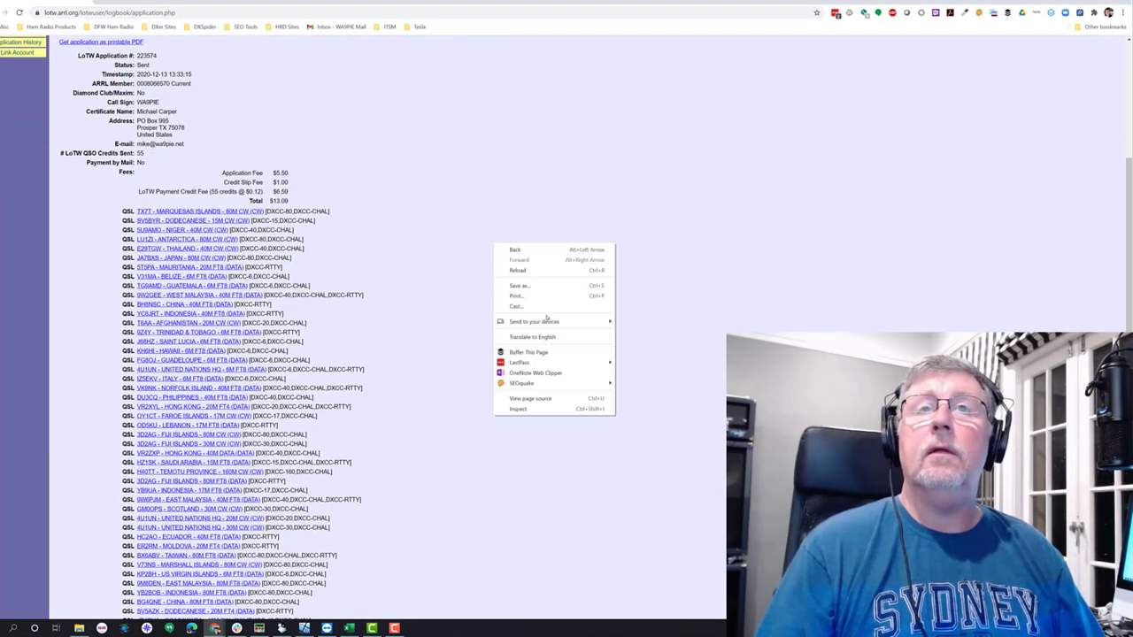
left_click(556, 299)
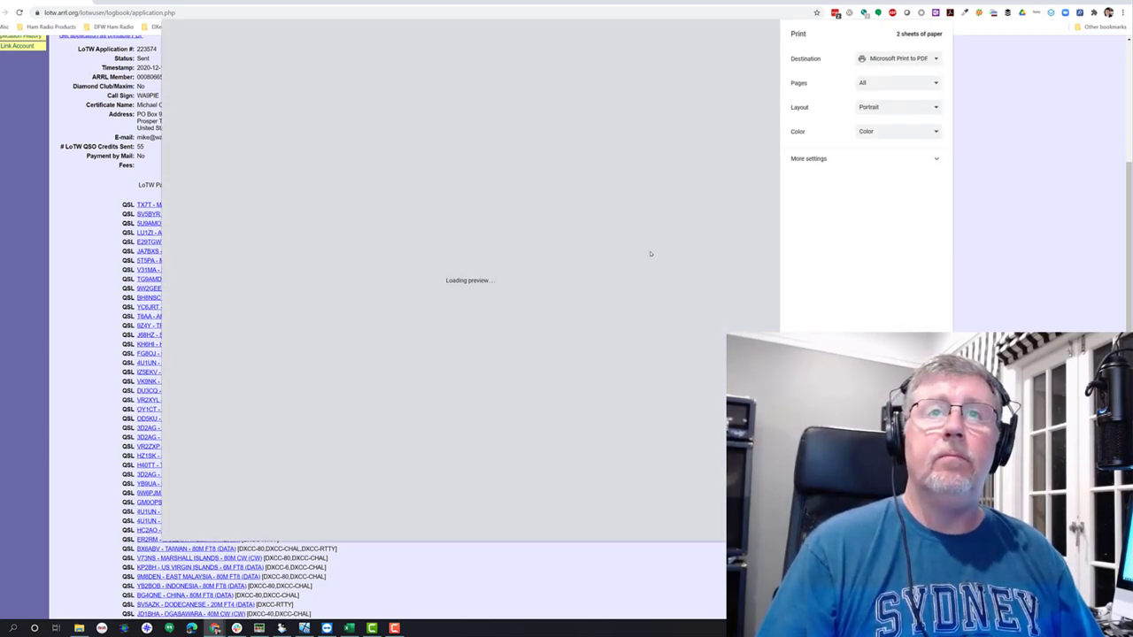
scroll(635, 260, "down", 6)
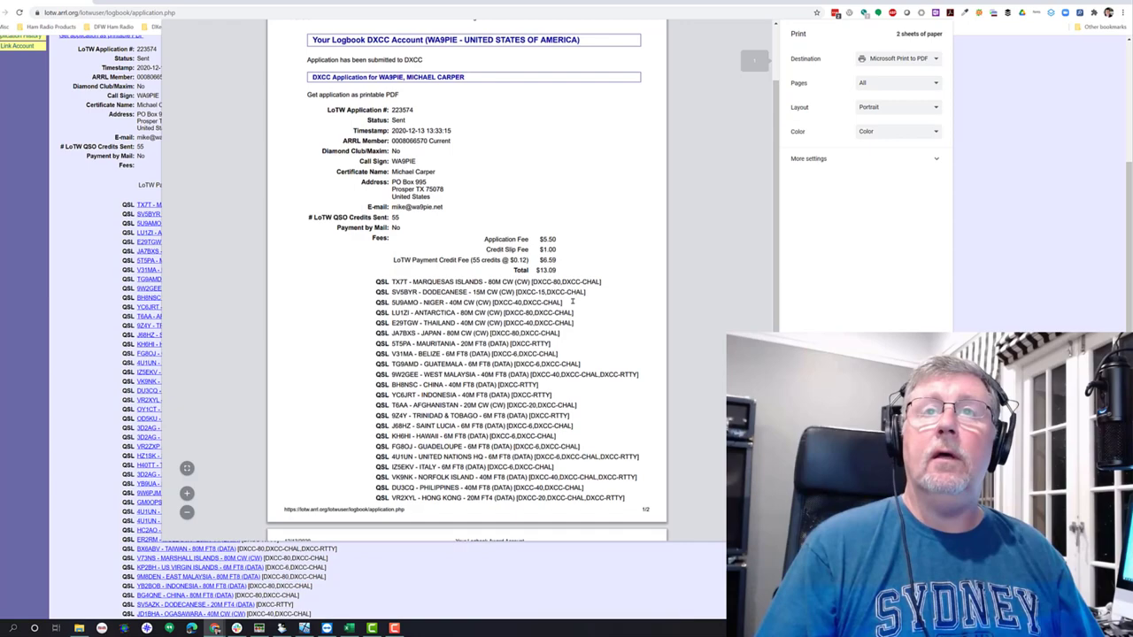
scroll(570, 304, "up", 8)
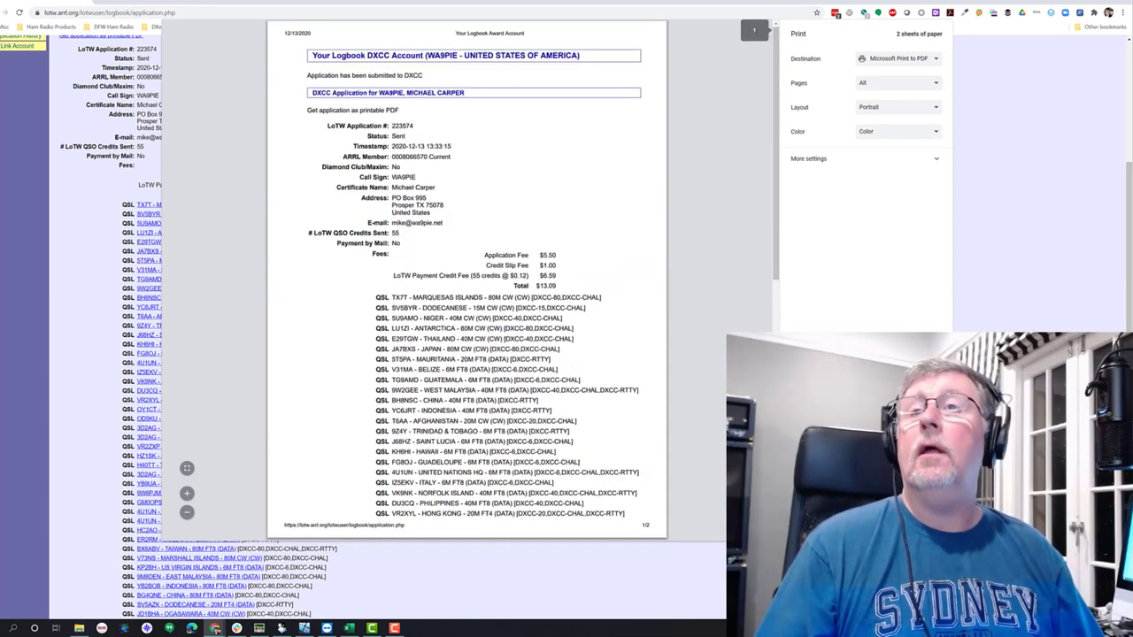
key("Return")
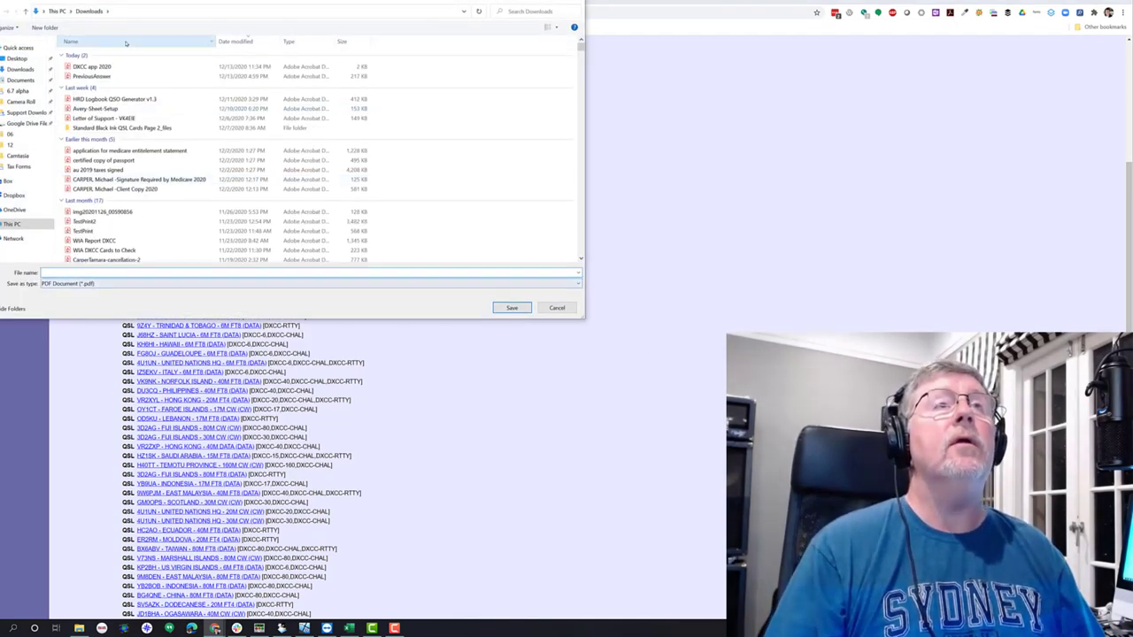
left_click(105, 67)
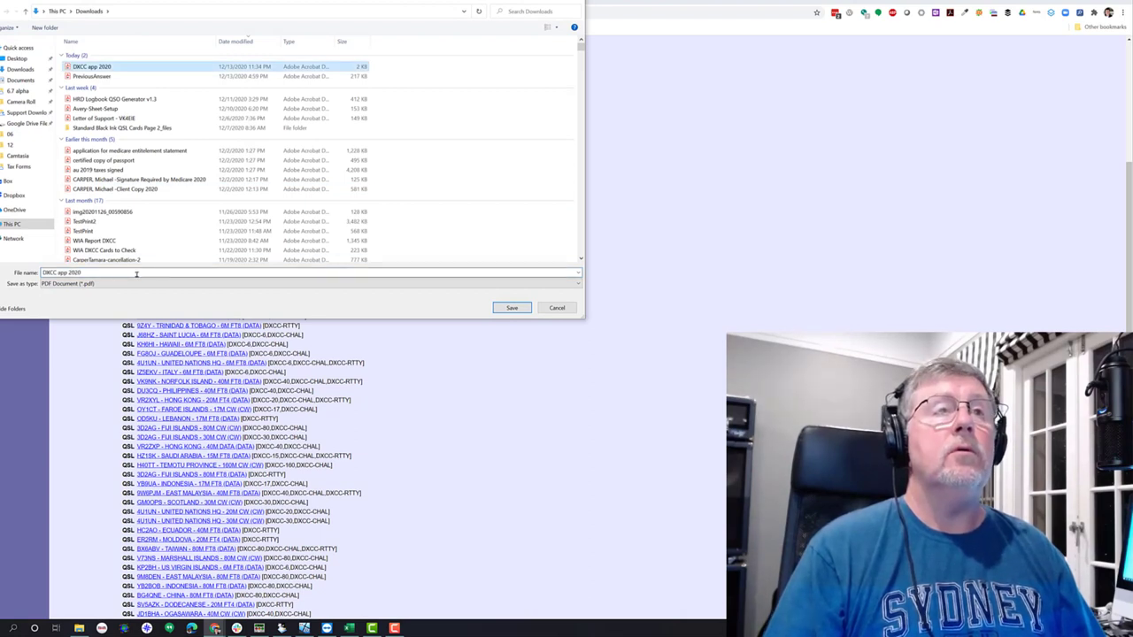
left_click(136, 273)
left_click(137, 274)
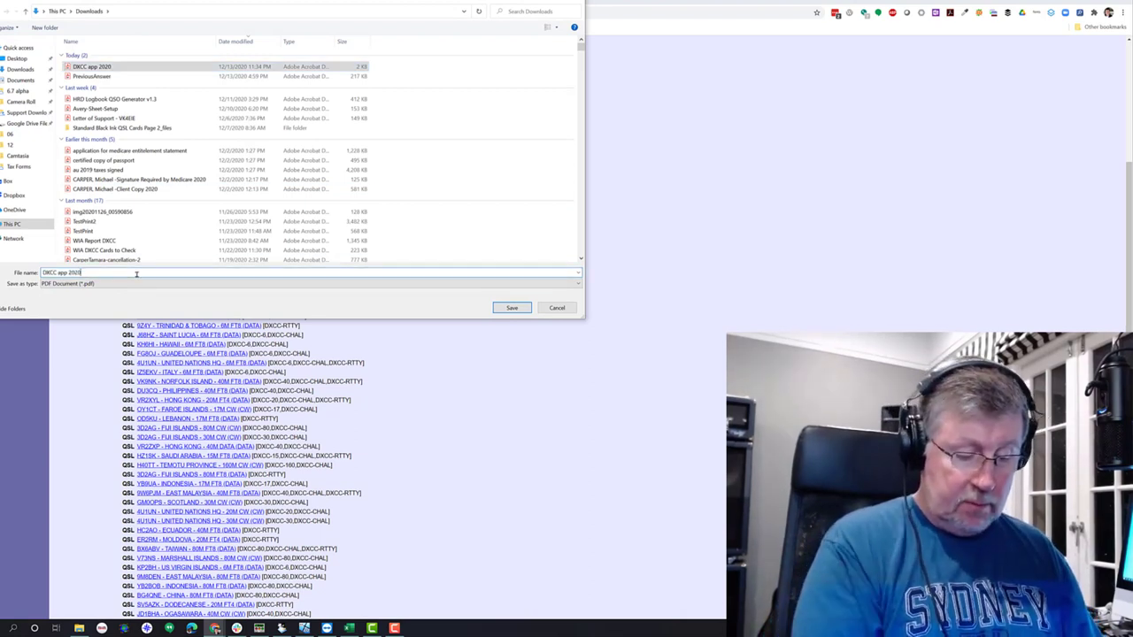
type("-01")
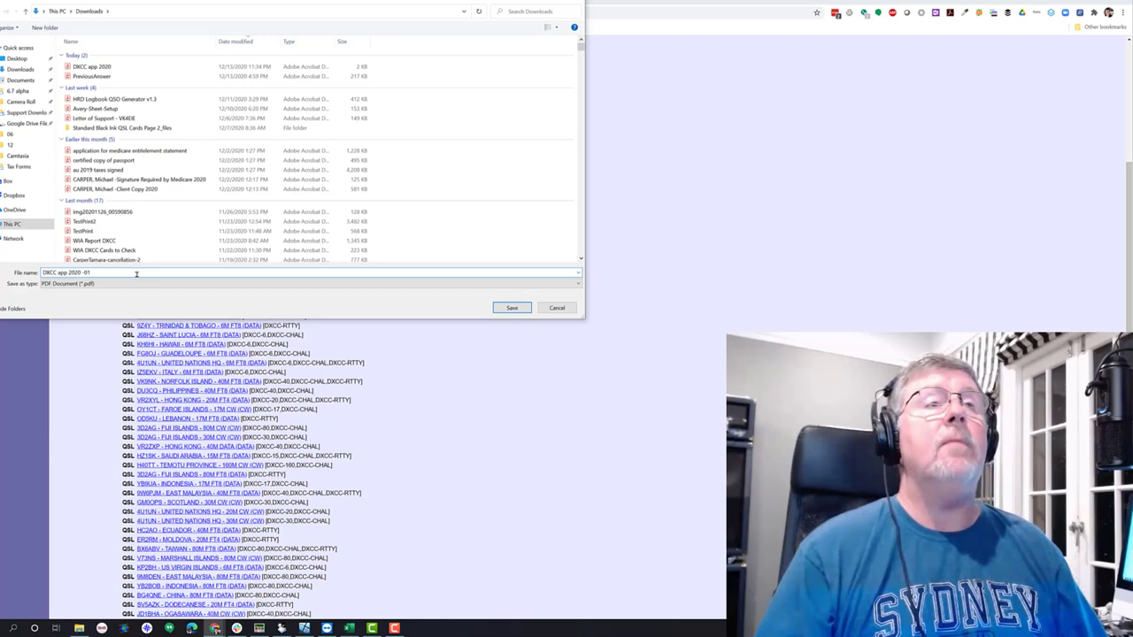
left_click(513, 308)
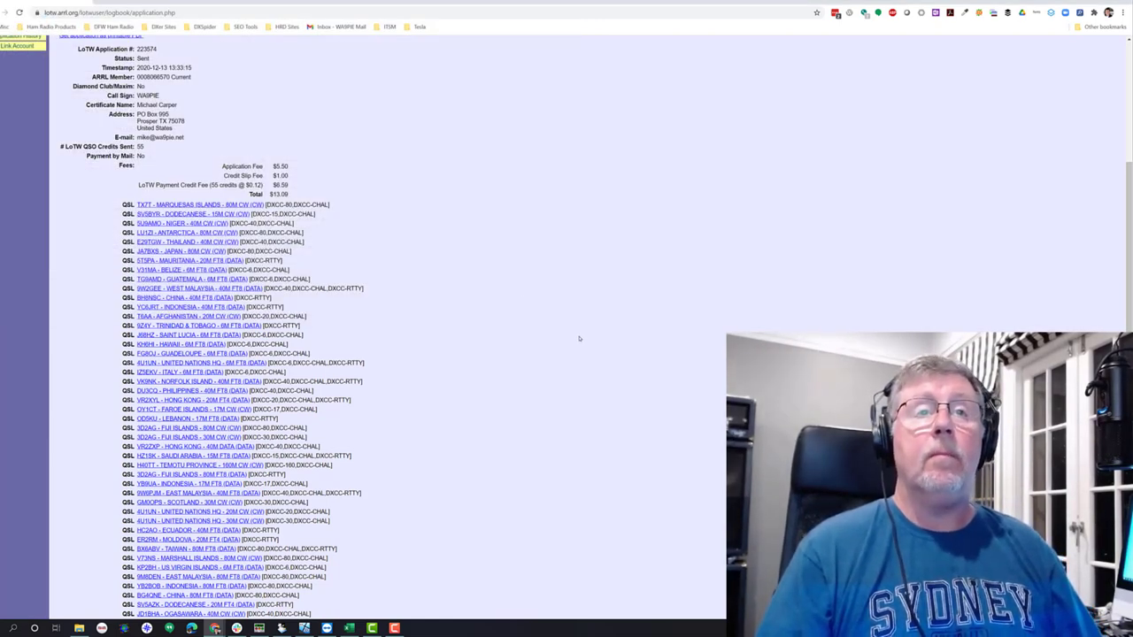
Step: Open the DXCC award account status in Logbook of the World and compare it with the ARRL DXCC award tracking in HRD Logbook
scroll(580, 340, "up", 3)
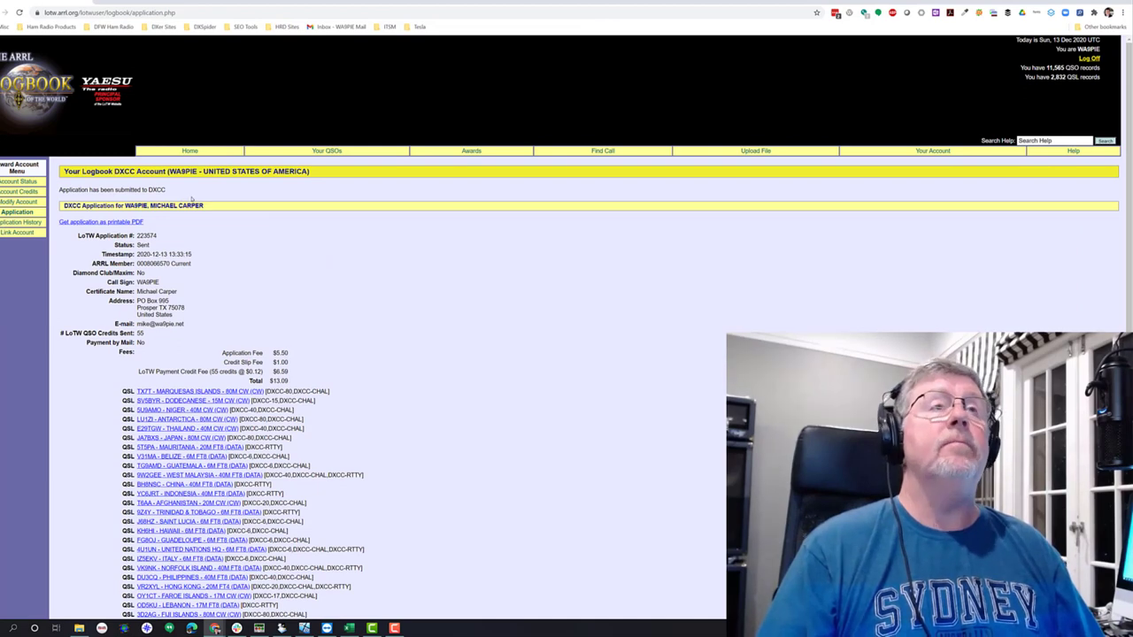
left_click(471, 151)
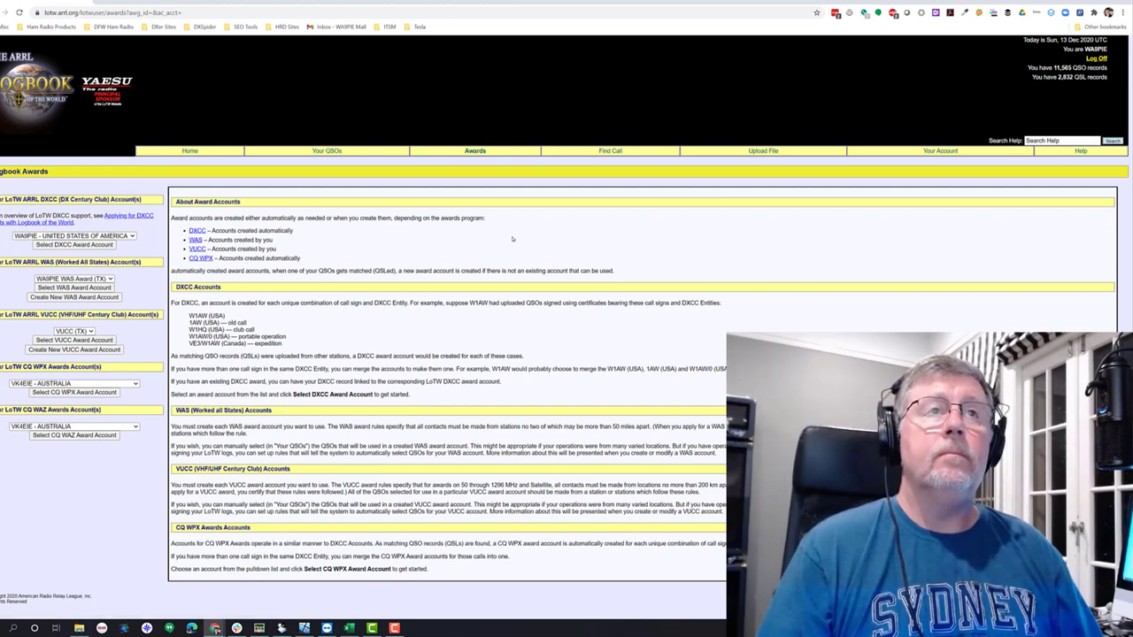
left_click(102, 247)
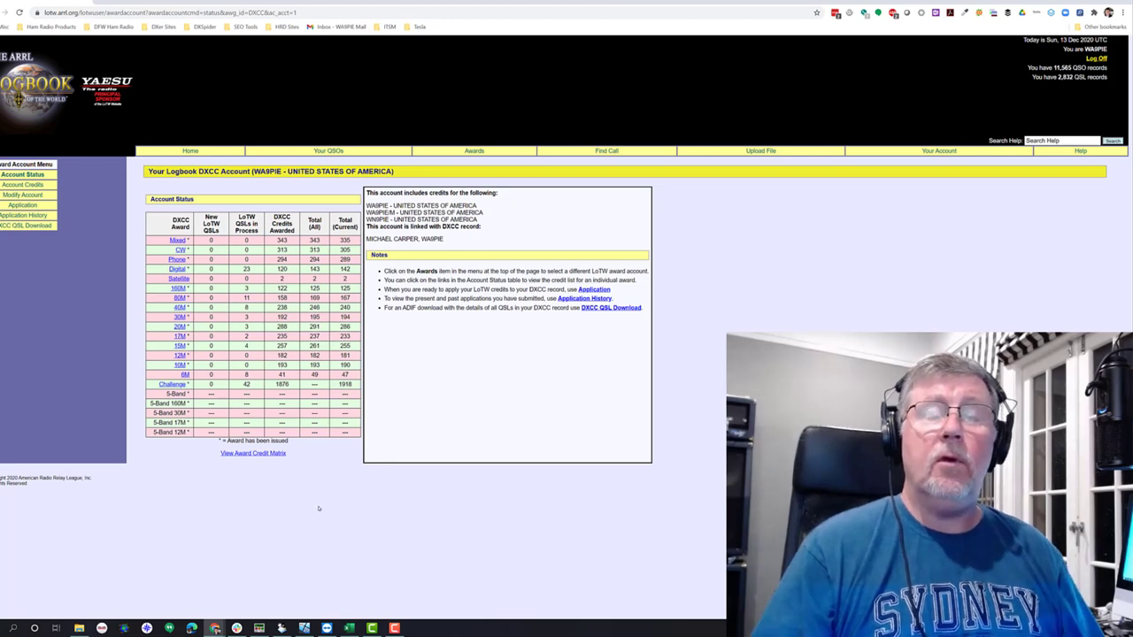
left_click(282, 627)
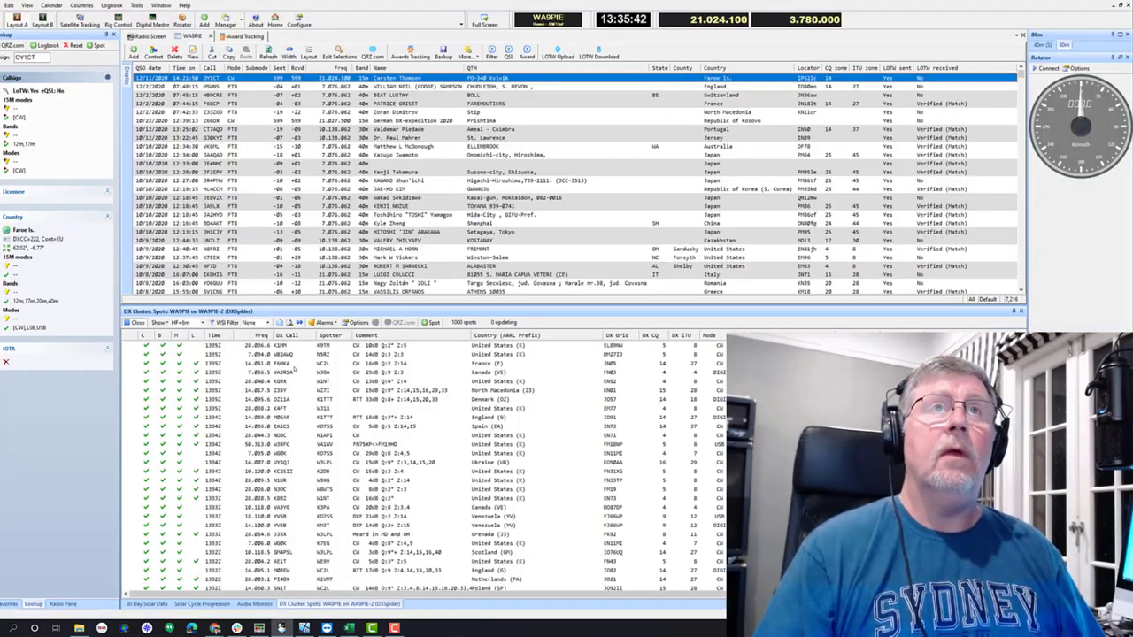
left_click(239, 36)
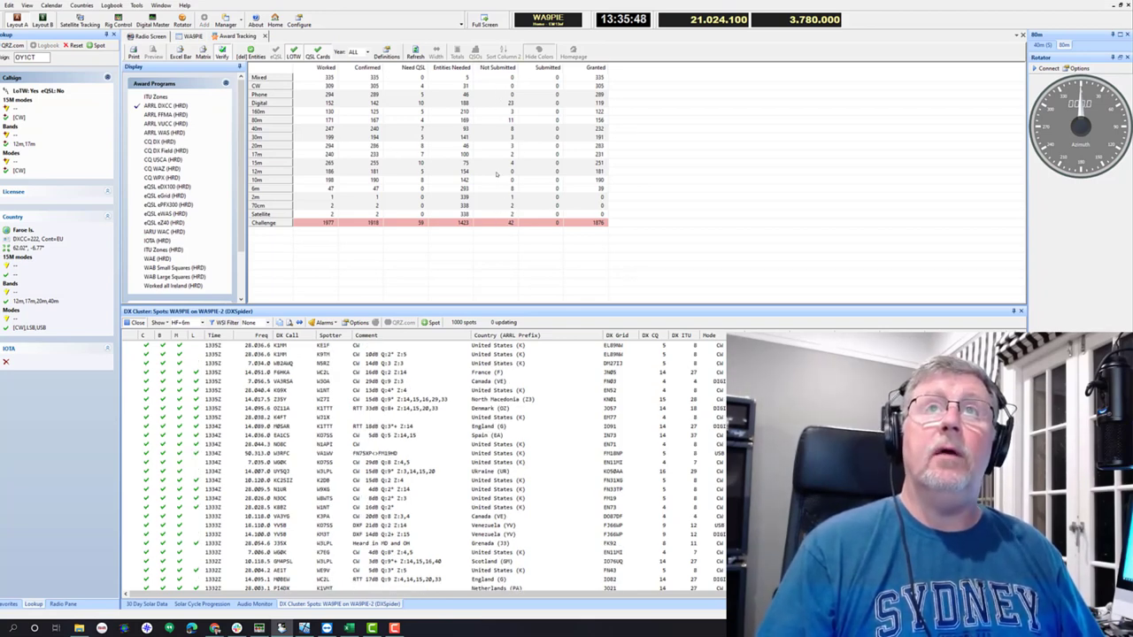
Step: Download all LoTW QSOs into the logbook, using February 1, 1973 as the start date
left_click(195, 36)
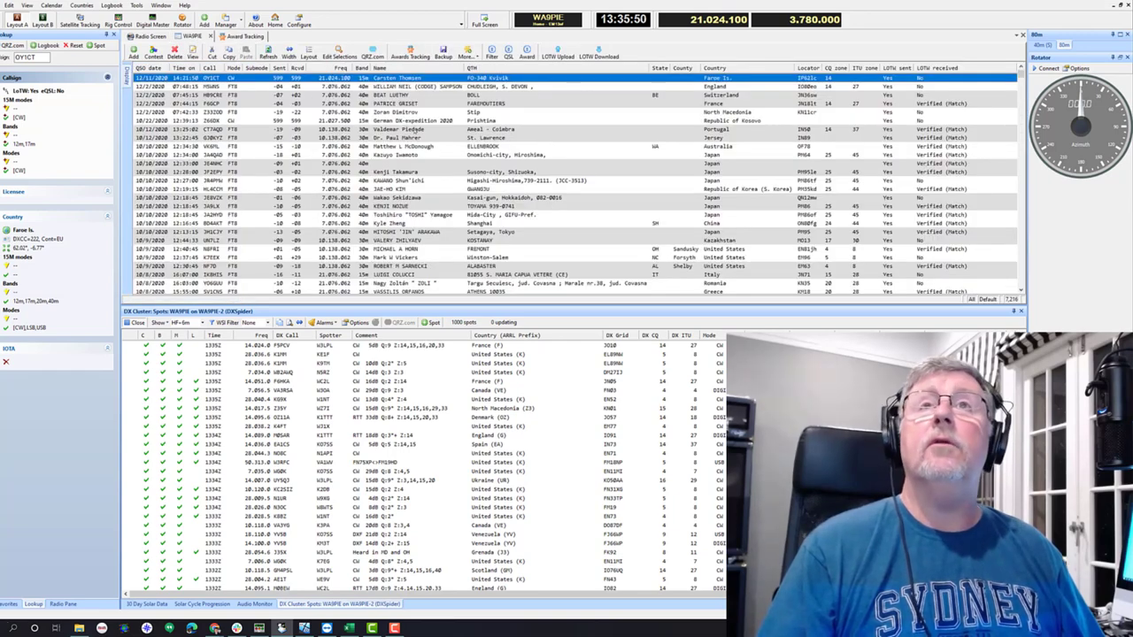
left_click(599, 53)
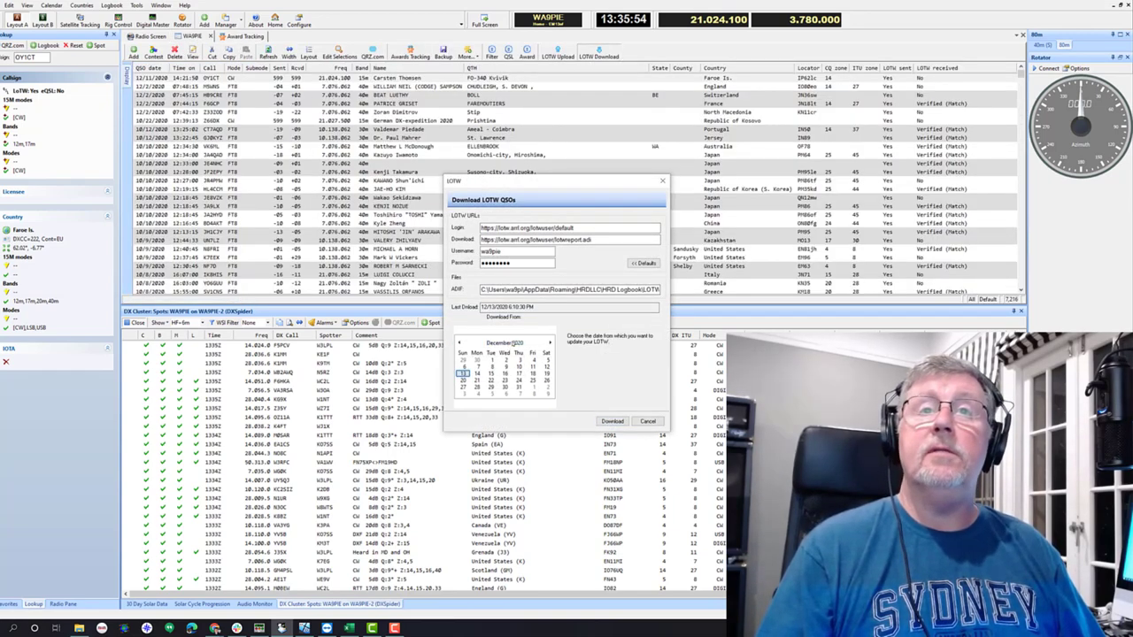
left_click(504, 342)
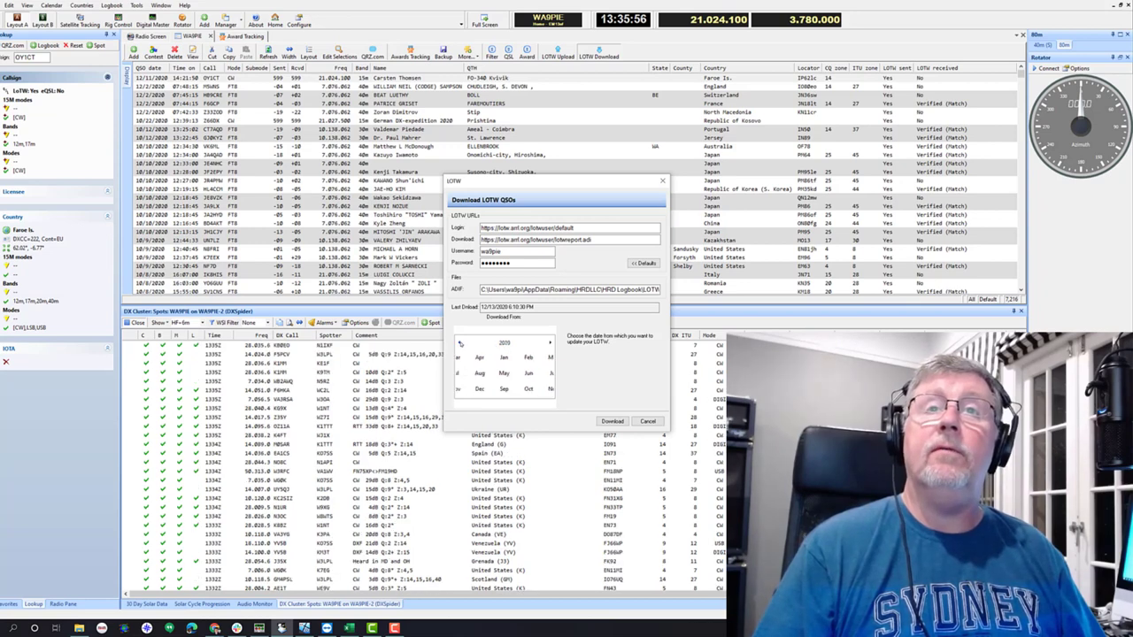
left_click(459, 344)
left_click(460, 344)
left_click(460, 343)
left_click(459, 344)
left_click(459, 343)
left_click(459, 344)
left_click(459, 343)
left_click(459, 343)
left_click(459, 343)
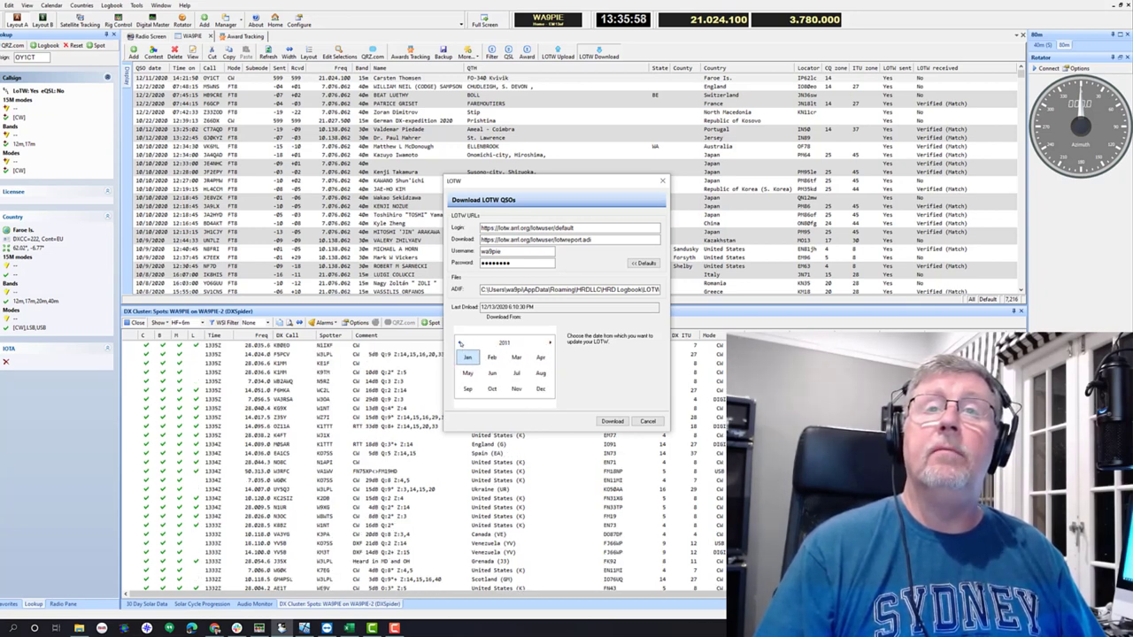
left_click(460, 343)
left_click(460, 344)
left_click(459, 343)
left_click(459, 344)
left_click(500, 342)
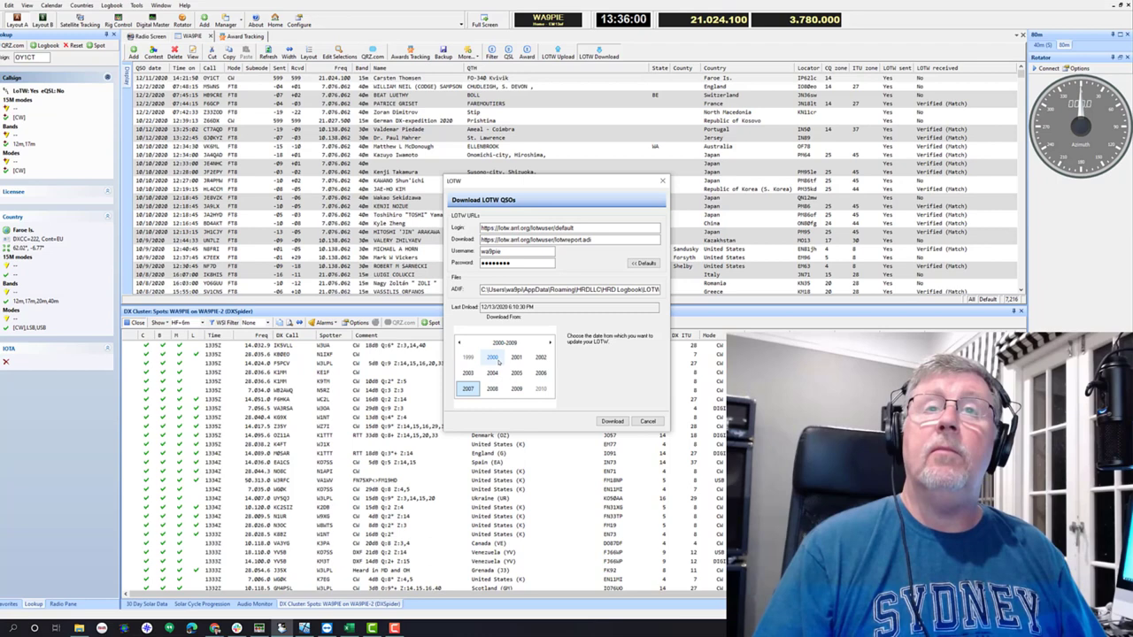
left_click(459, 344)
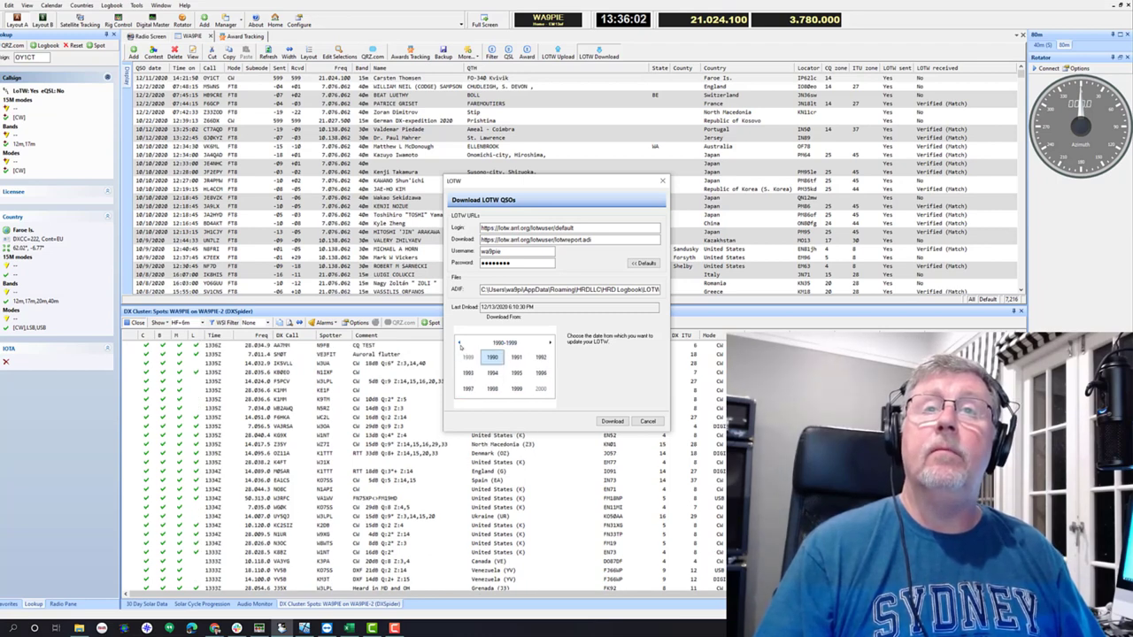
left_click(459, 343)
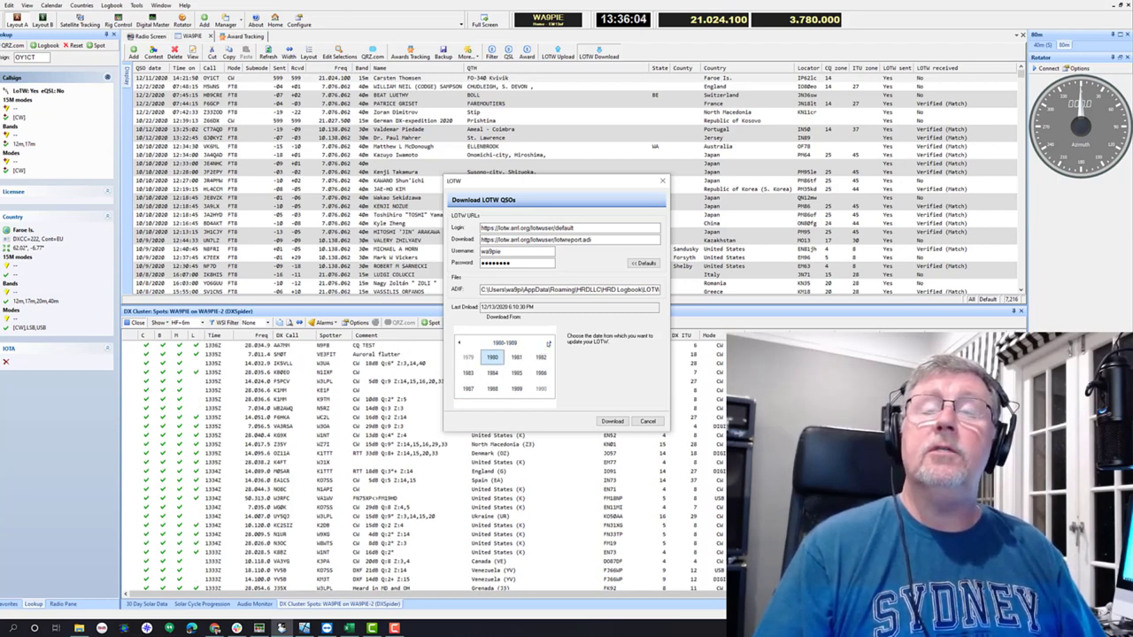
left_click(459, 344)
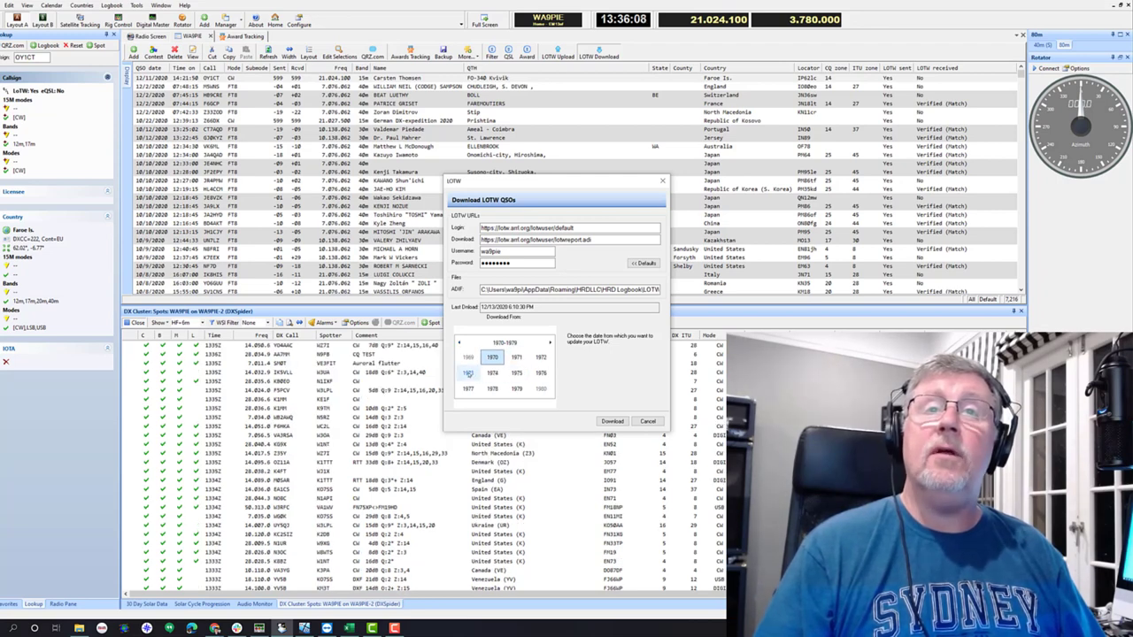
left_click(468, 372)
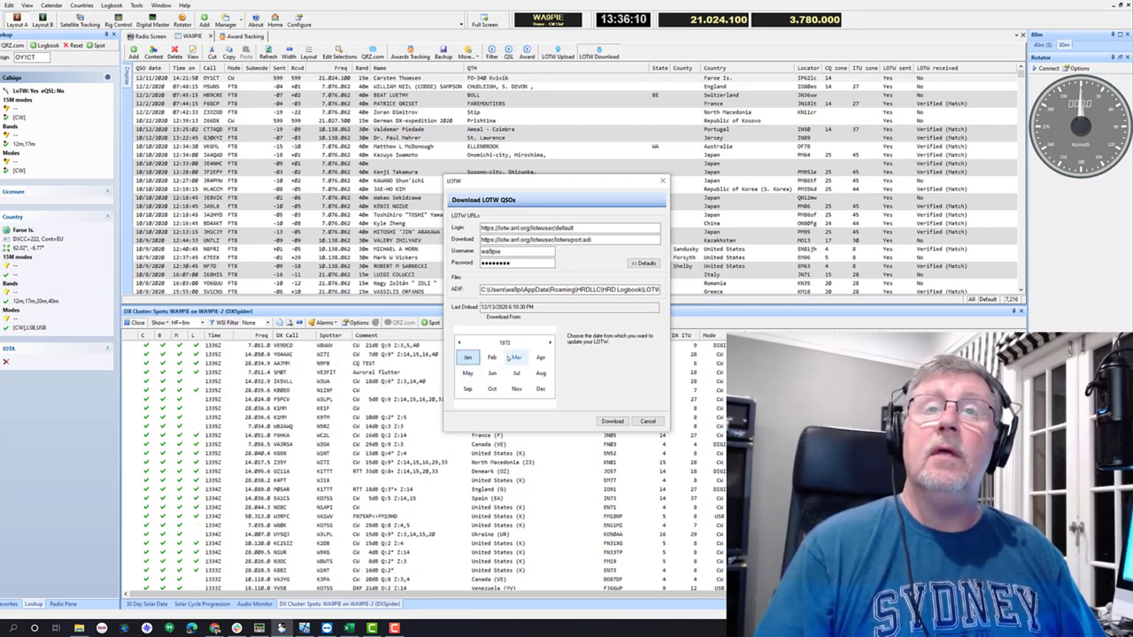
left_click(493, 356)
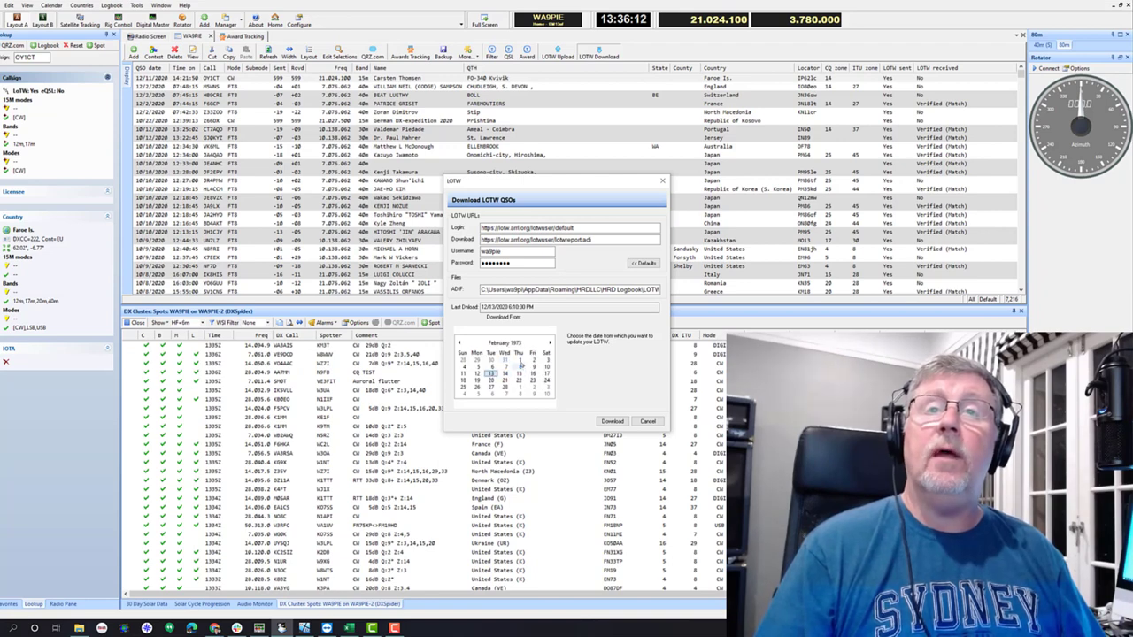
left_click(521, 361)
left_click(613, 422)
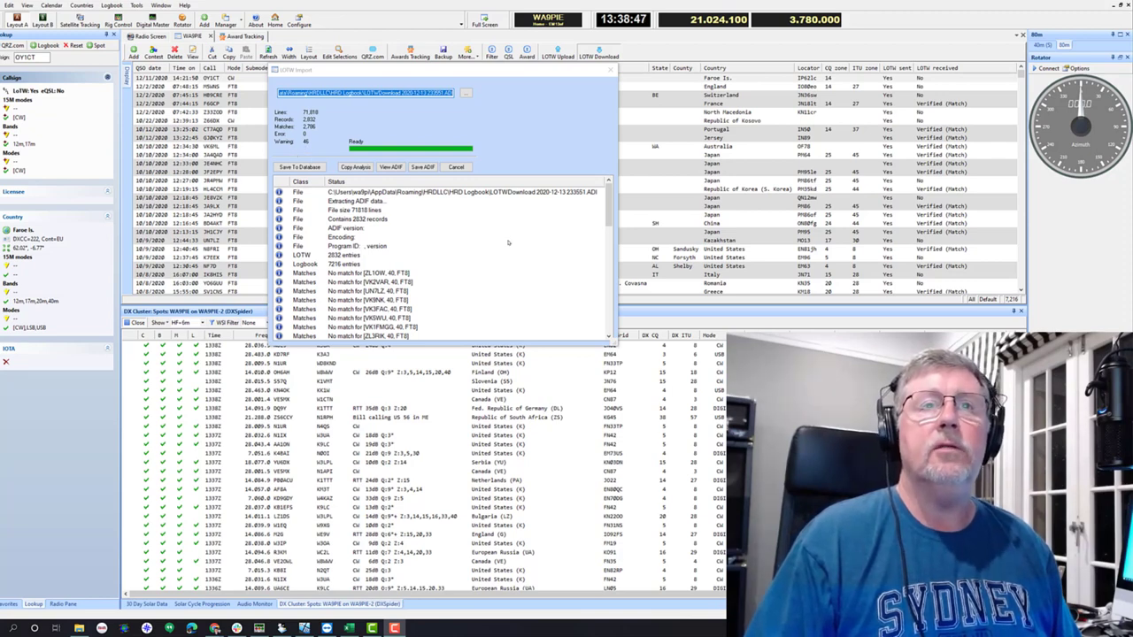
Step: Review the LoTW import analysis for unmatched QSOs and save the import to the logbook database
scroll(412, 283, "down", 15)
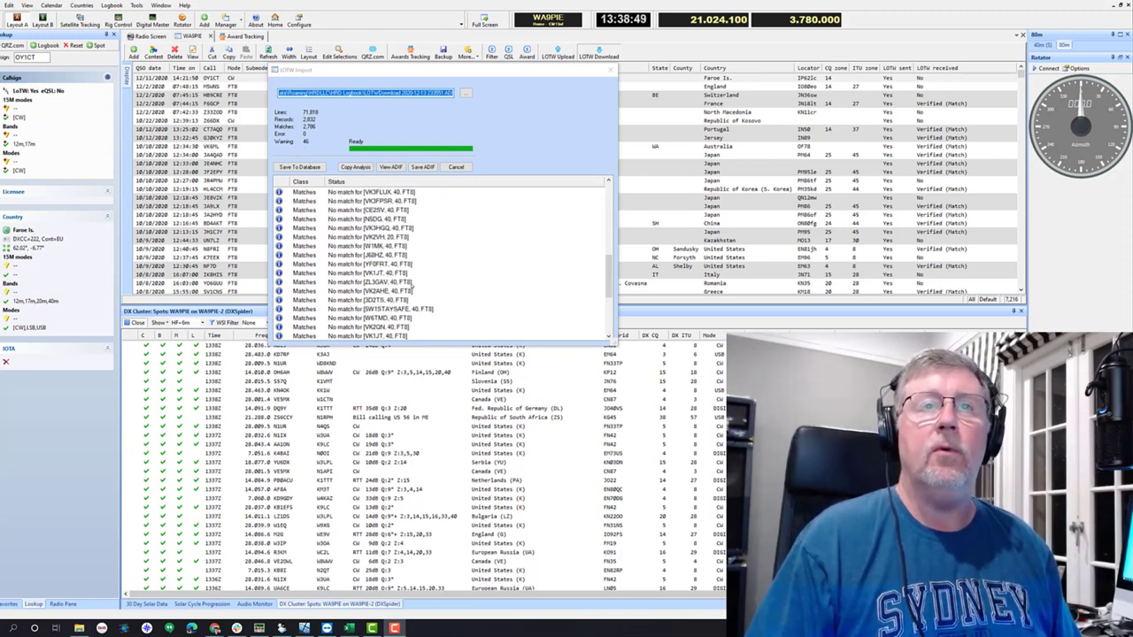
scroll(412, 299, "up", 15)
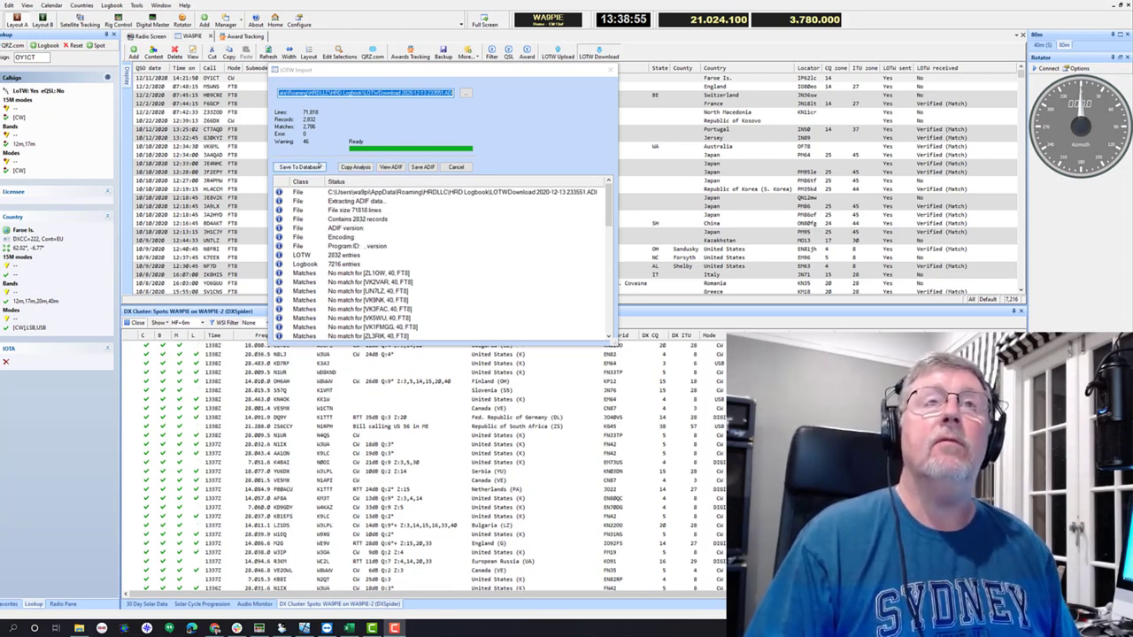
left_click(319, 166)
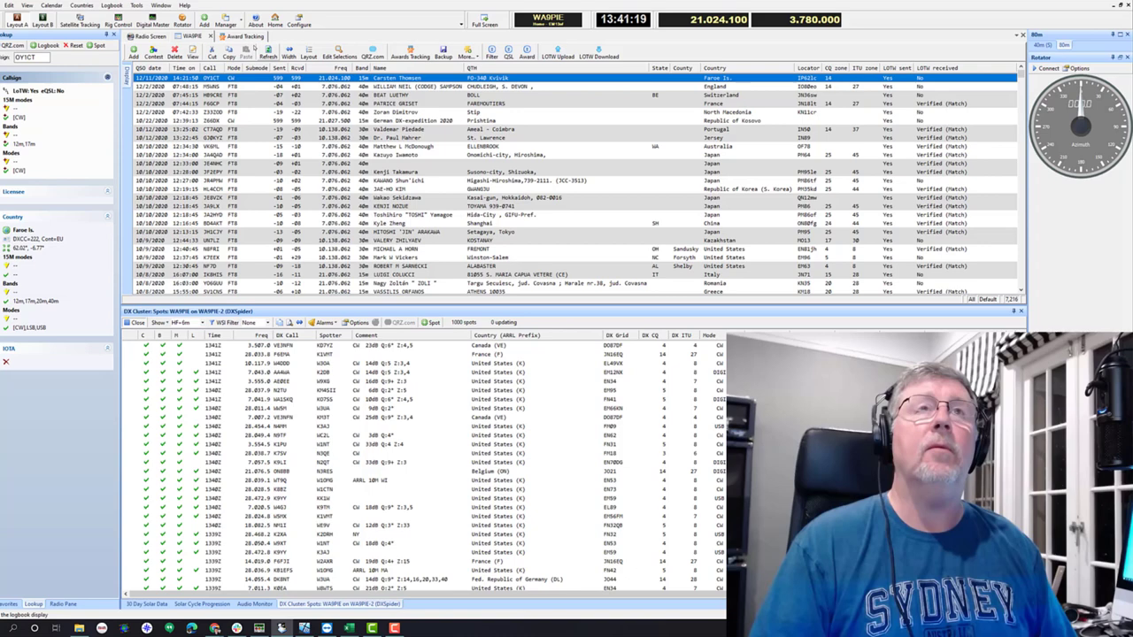
Step: Check the ARRL DXCC award tracking totals and list the QSOs behind the 2m Not Submitted entry
left_click(244, 36)
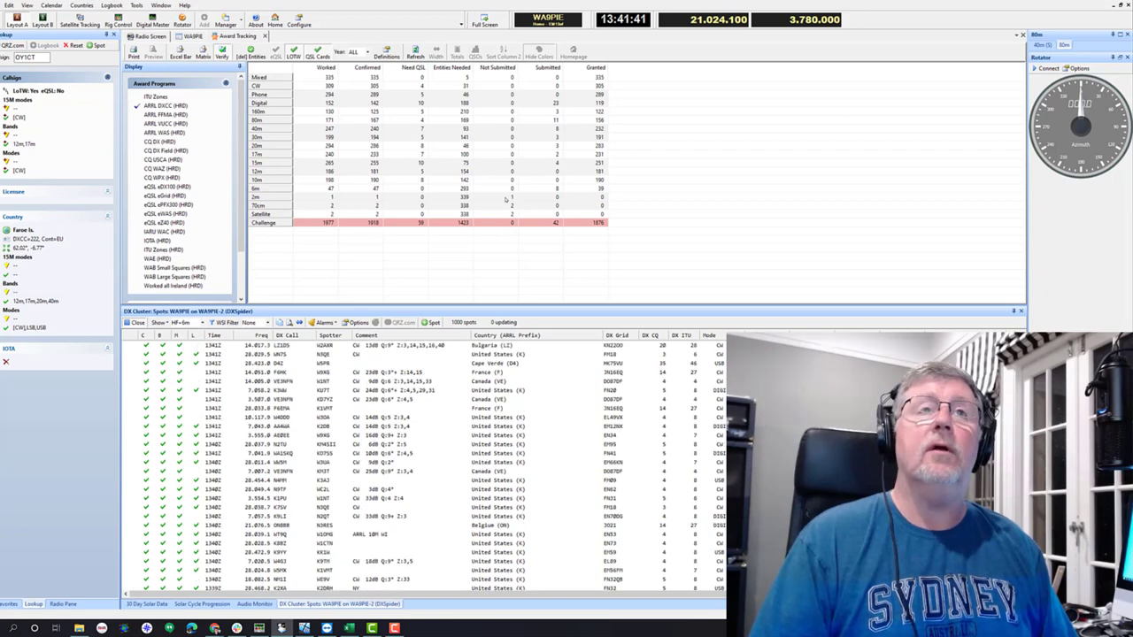
left_click(505, 197)
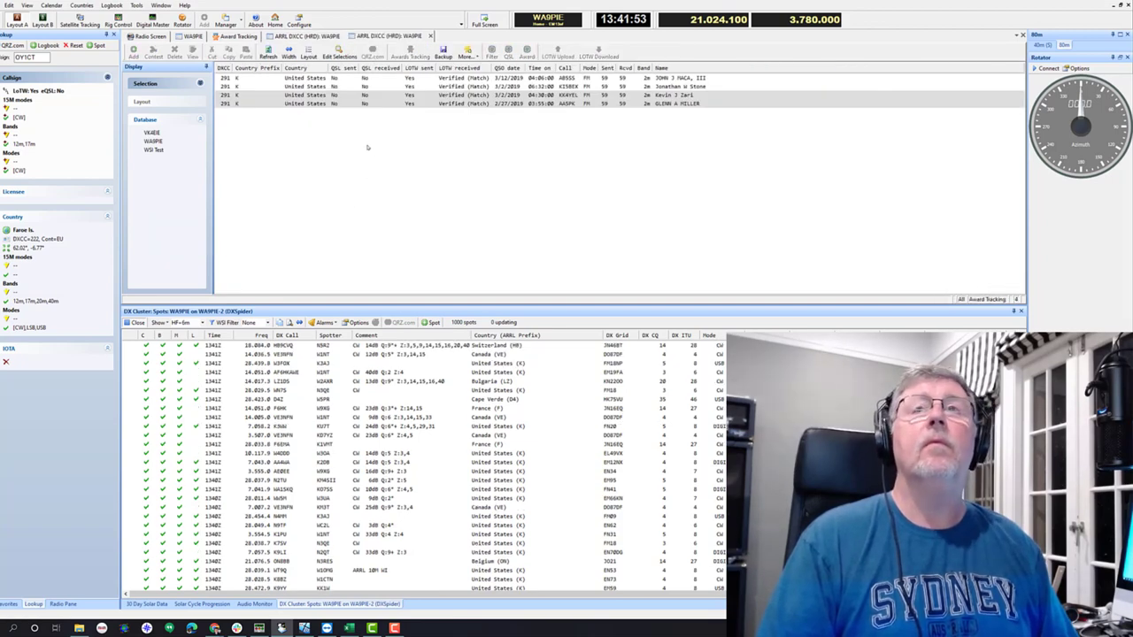
left_click(236, 37)
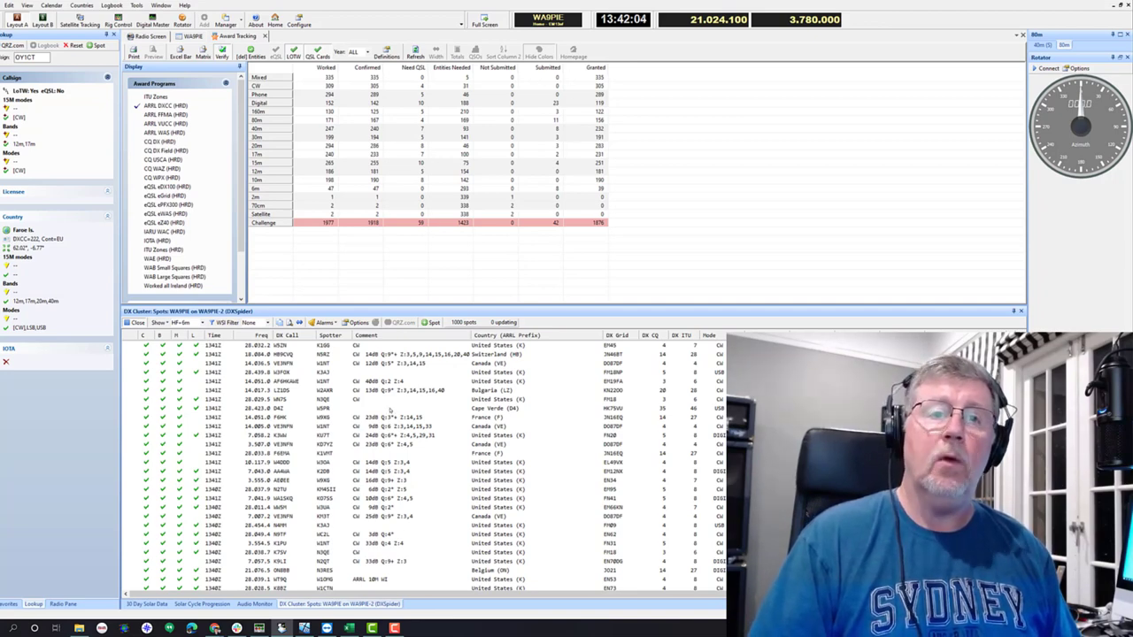
Step: Switch to the LoTW DXCC account status in Chrome and compare its in-process credits with HRD Logbook's Submitted totals
mouse_move(214, 629)
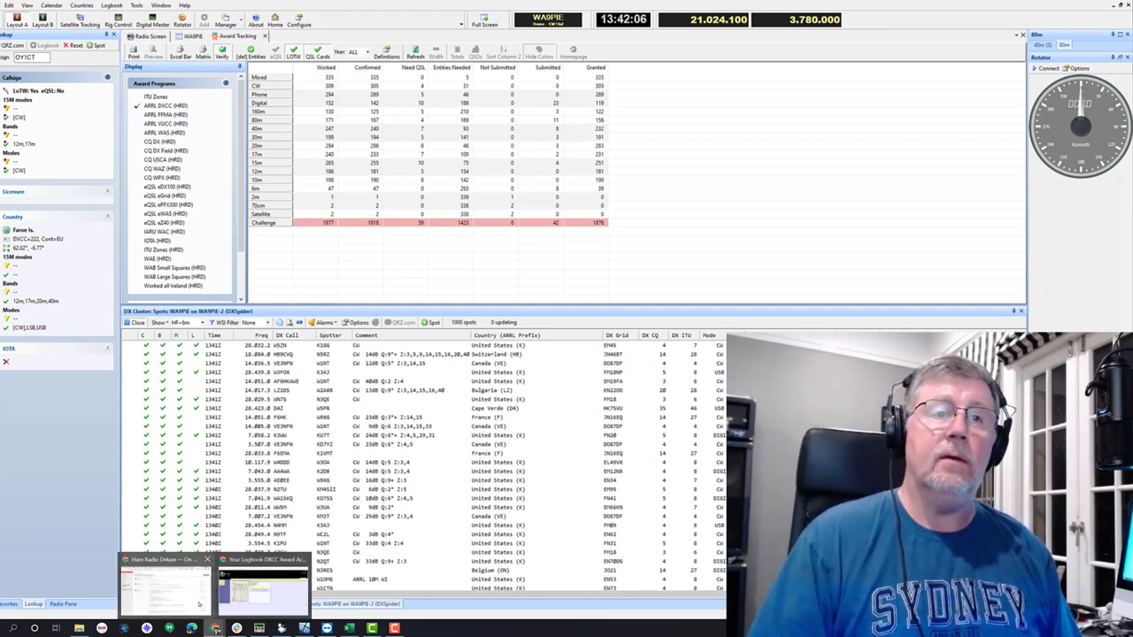
left_click(263, 584)
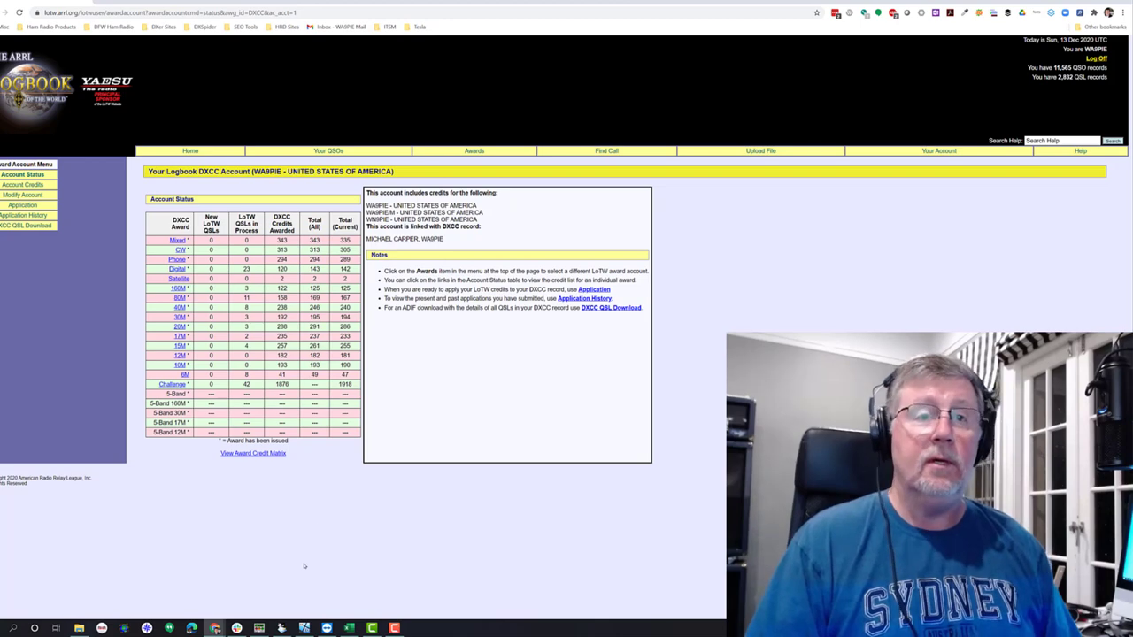
left_click(282, 629)
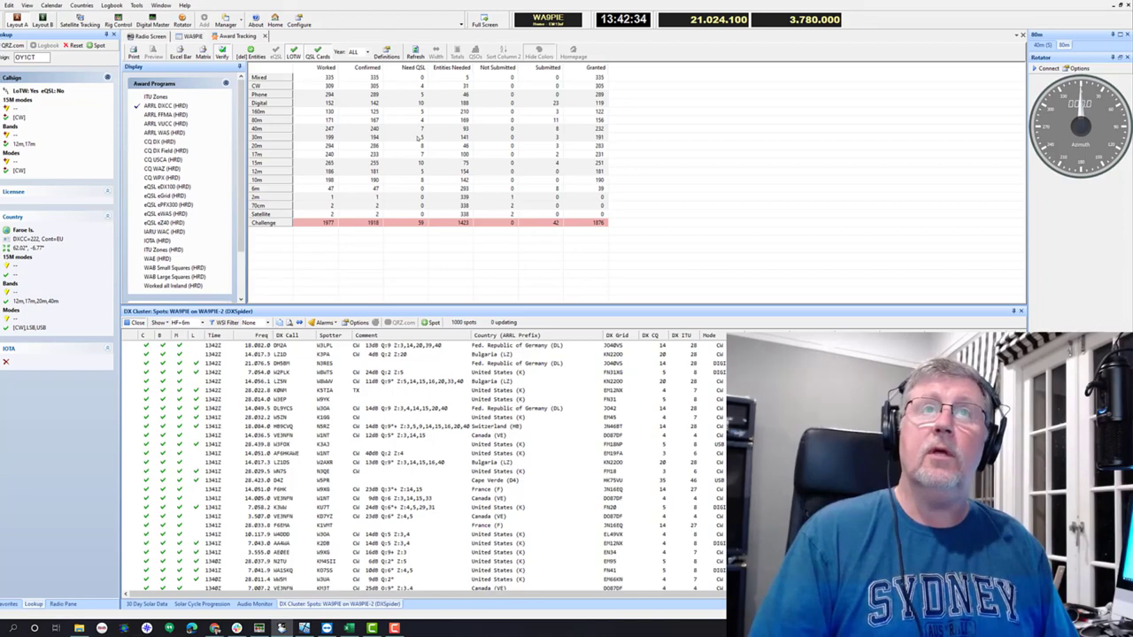
left_click(190, 36)
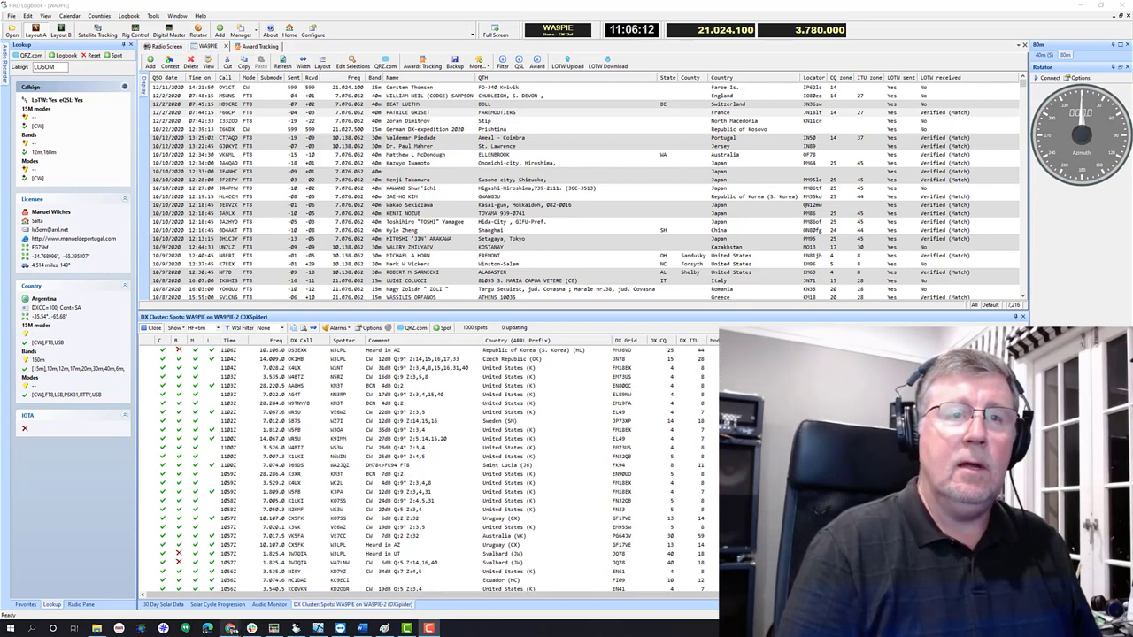
Step: Switch to Logbook of the World in Chrome and examine the DXCC account's new, in-process and awarded credits
mouse_move(231, 629)
left_click(275, 611)
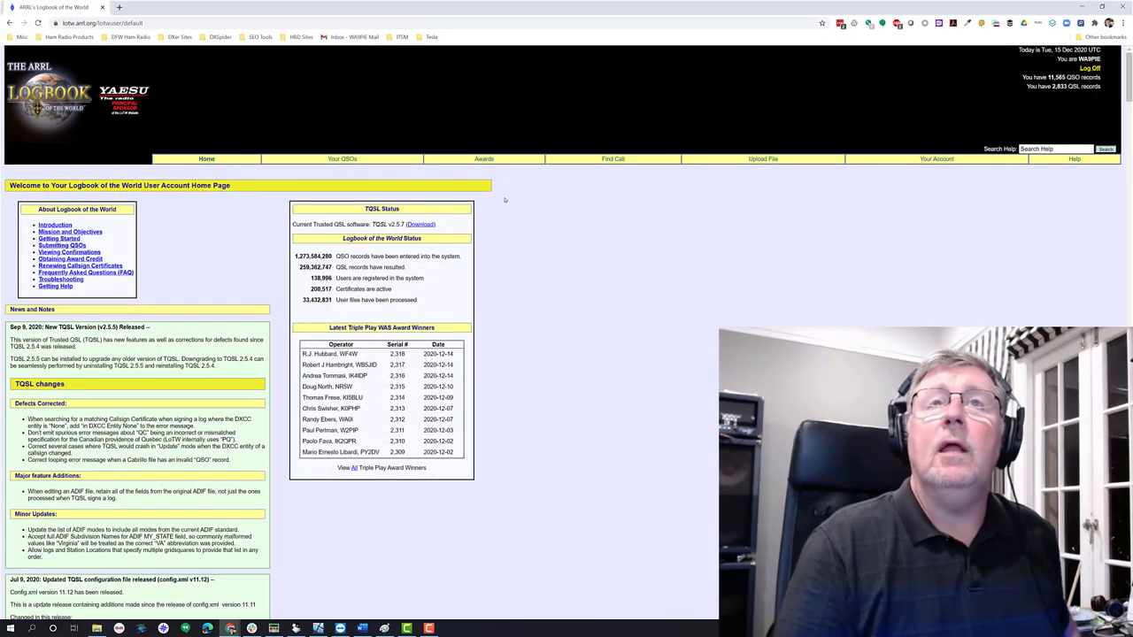
left_click(485, 160)
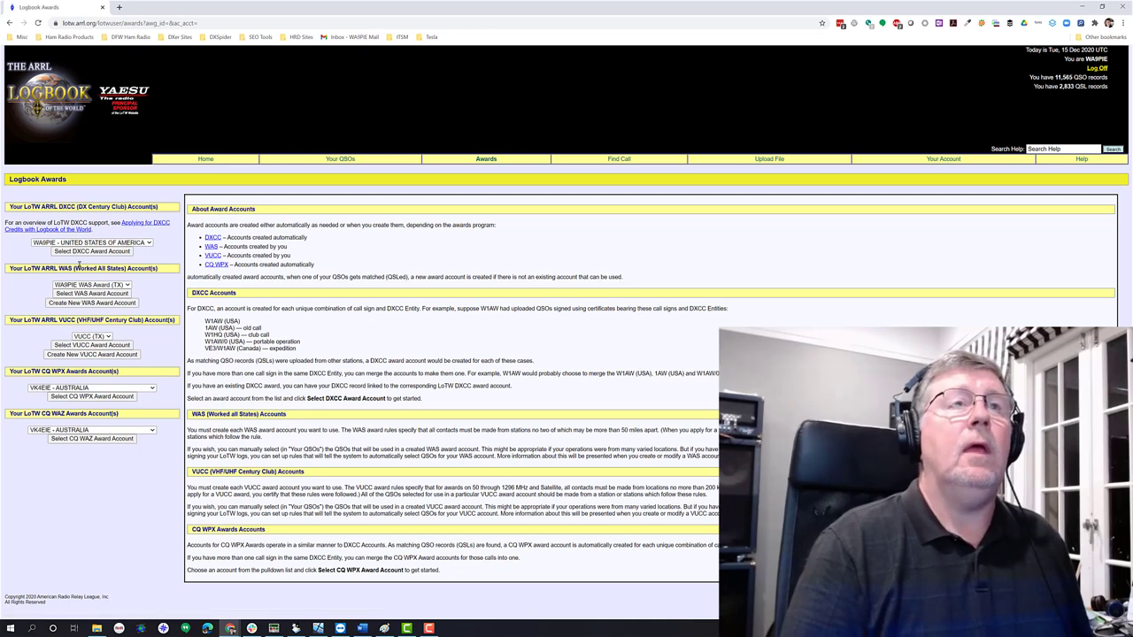
left_click(83, 253)
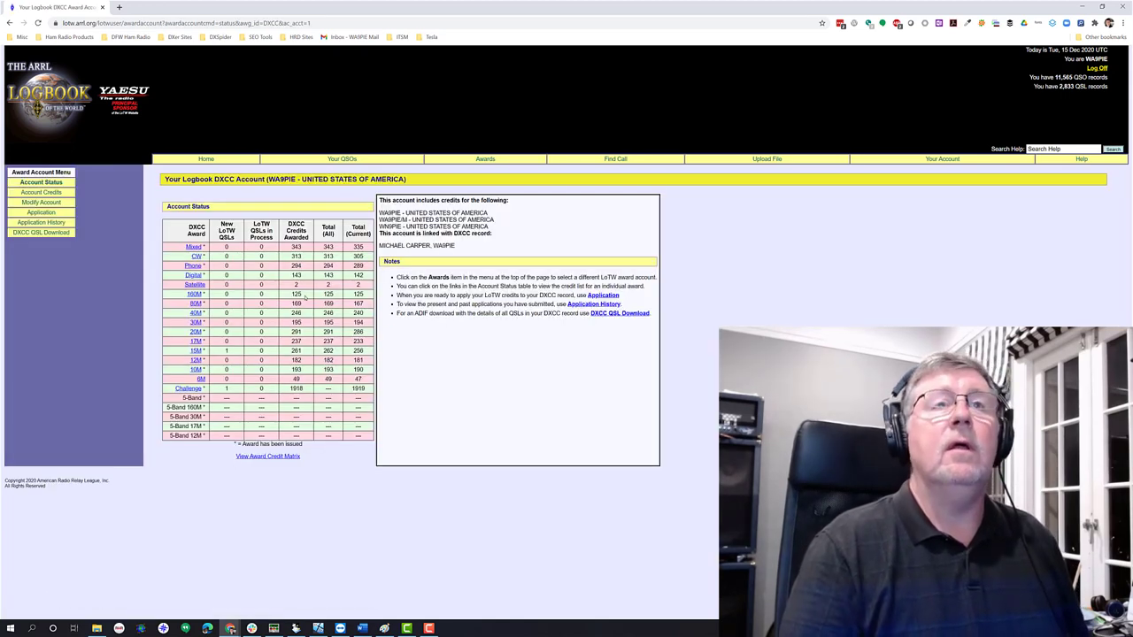
mouse_move(256, 224)
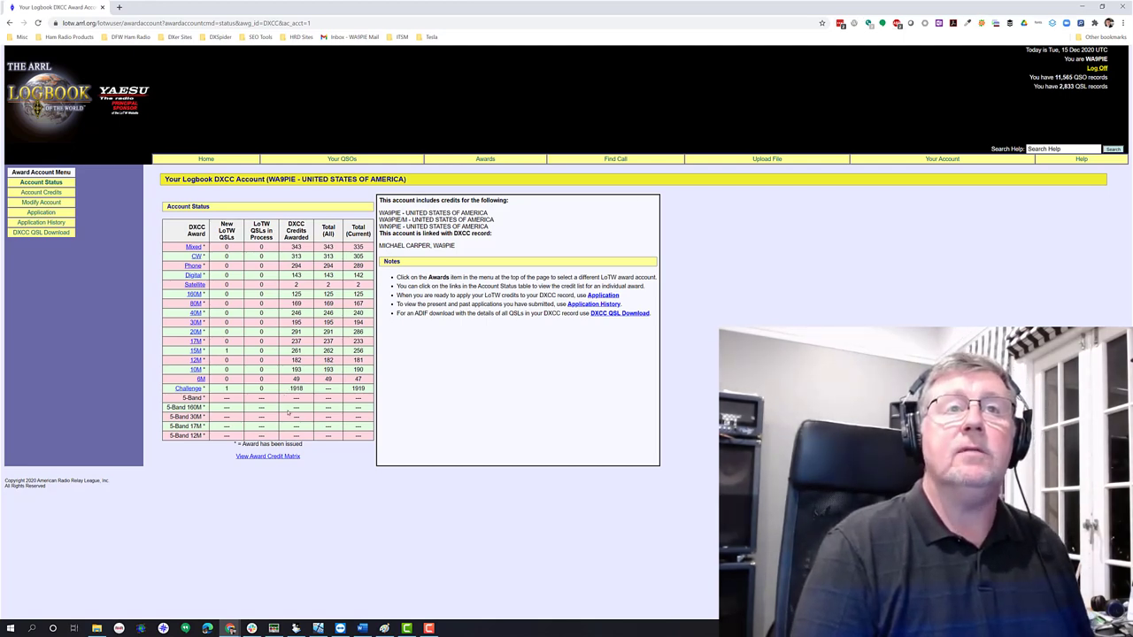
Step: Return to HRD Logbook and refresh the ARRL DXCC award tracking totals to check submitted and granted credits
left_click(1080, 5)
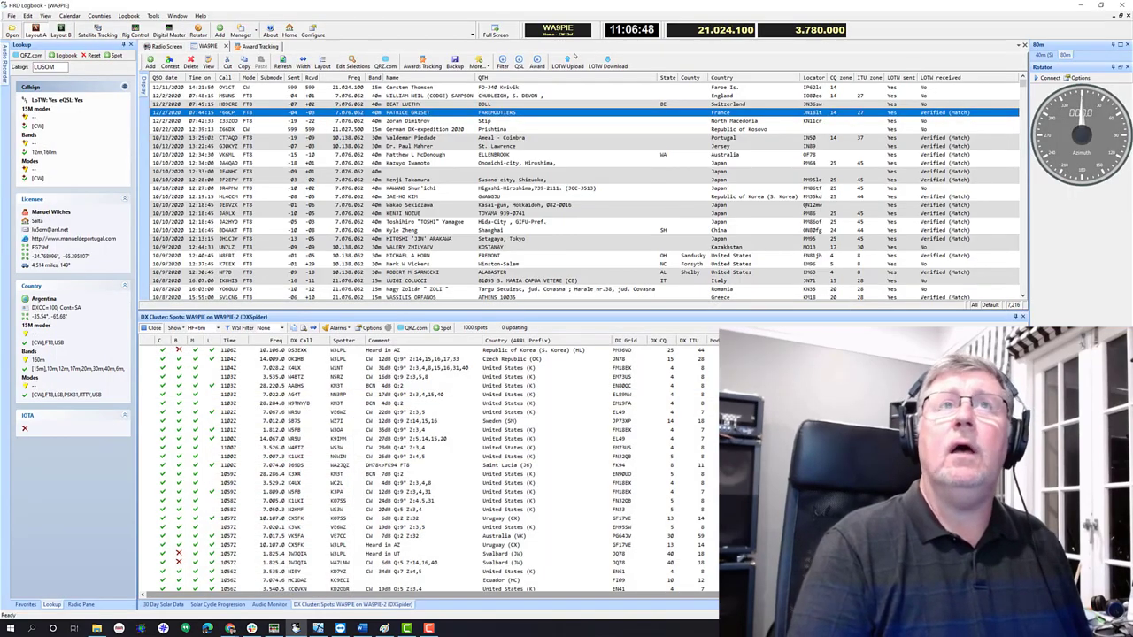
left_click(257, 46)
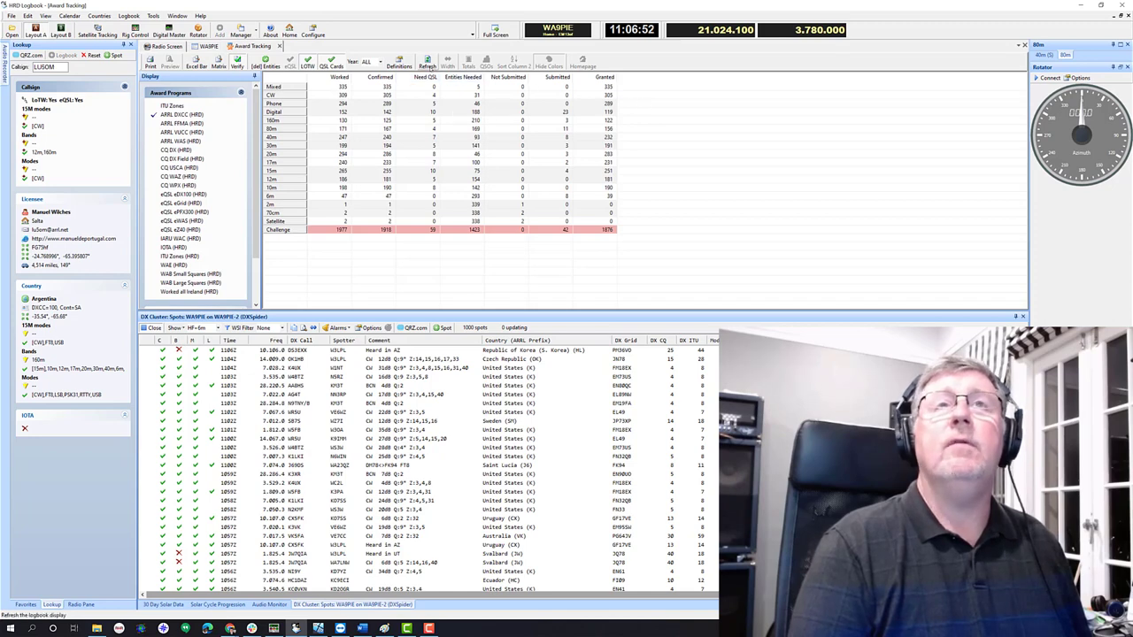
left_click(428, 64)
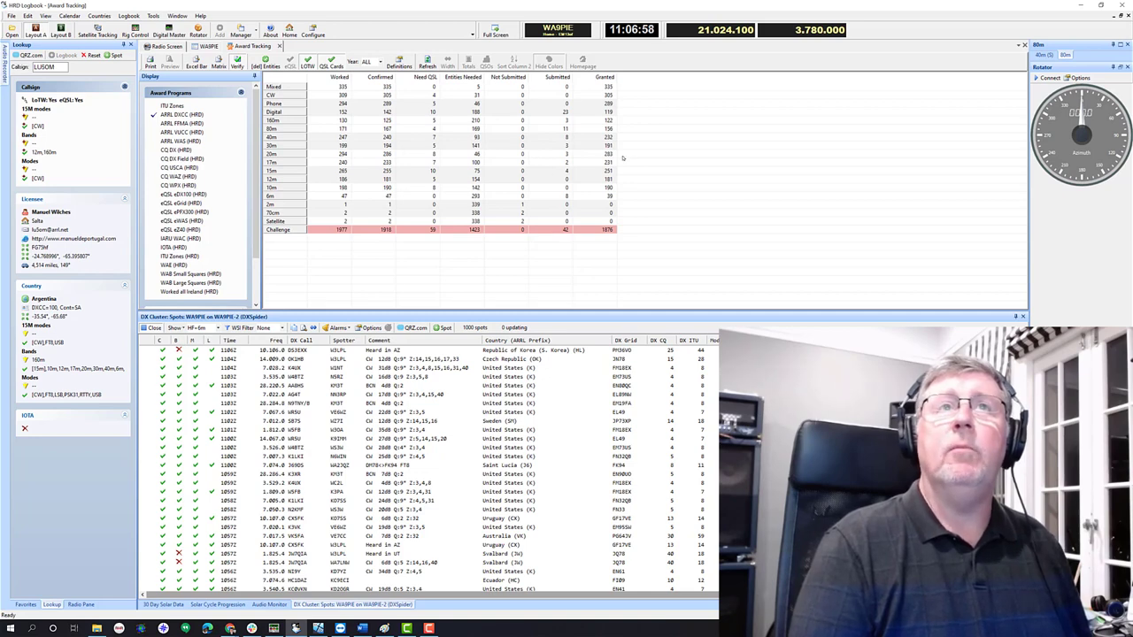
Step: Download the LoTW QSOs into the main logbook with the download start date set to February 1, 1973
left_click(209, 46)
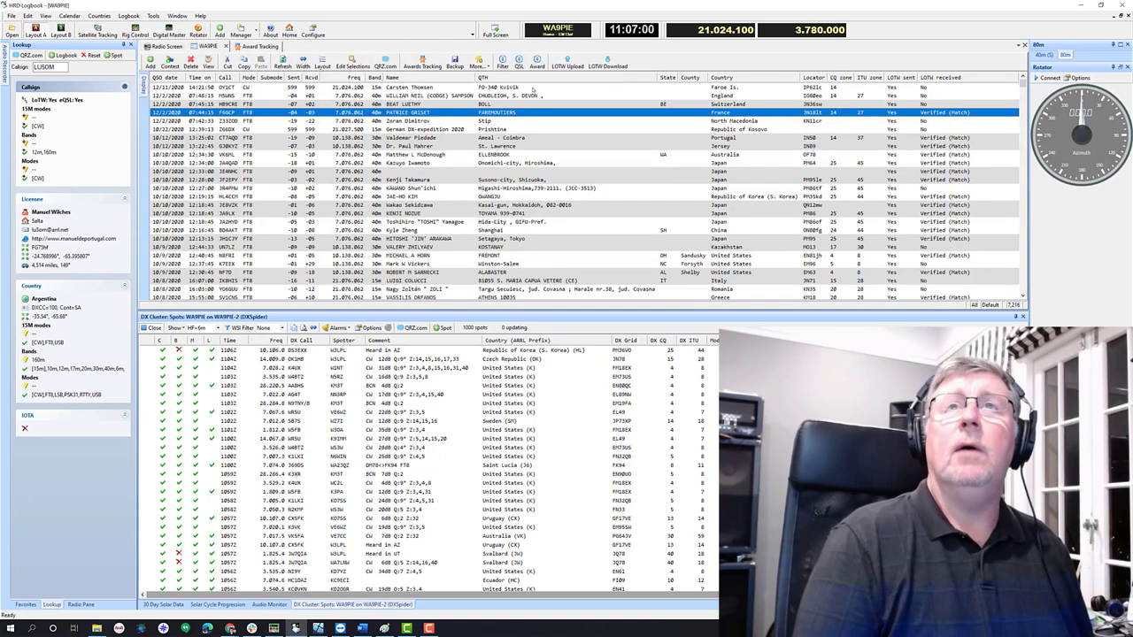
left_click(608, 62)
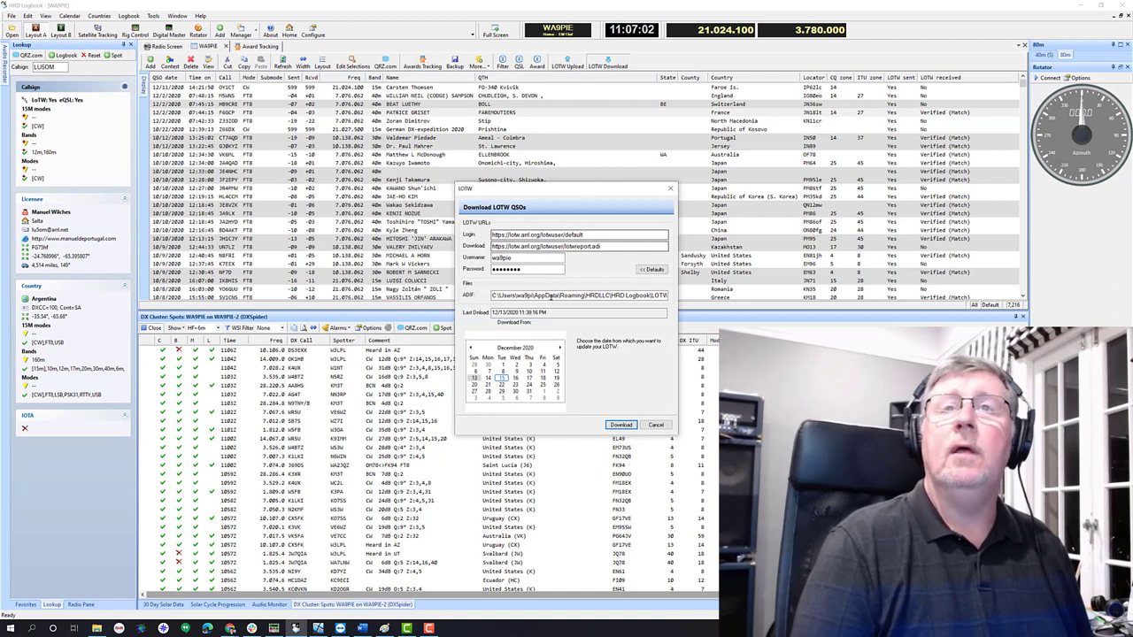
left_click(522, 347)
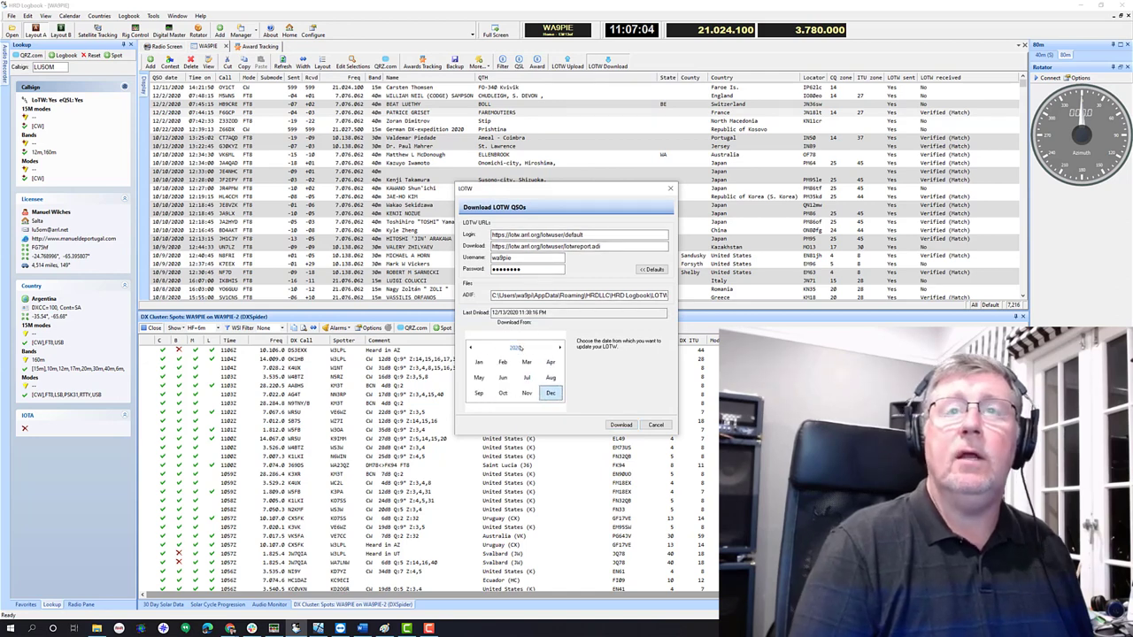
left_click(521, 348)
left_click(521, 348)
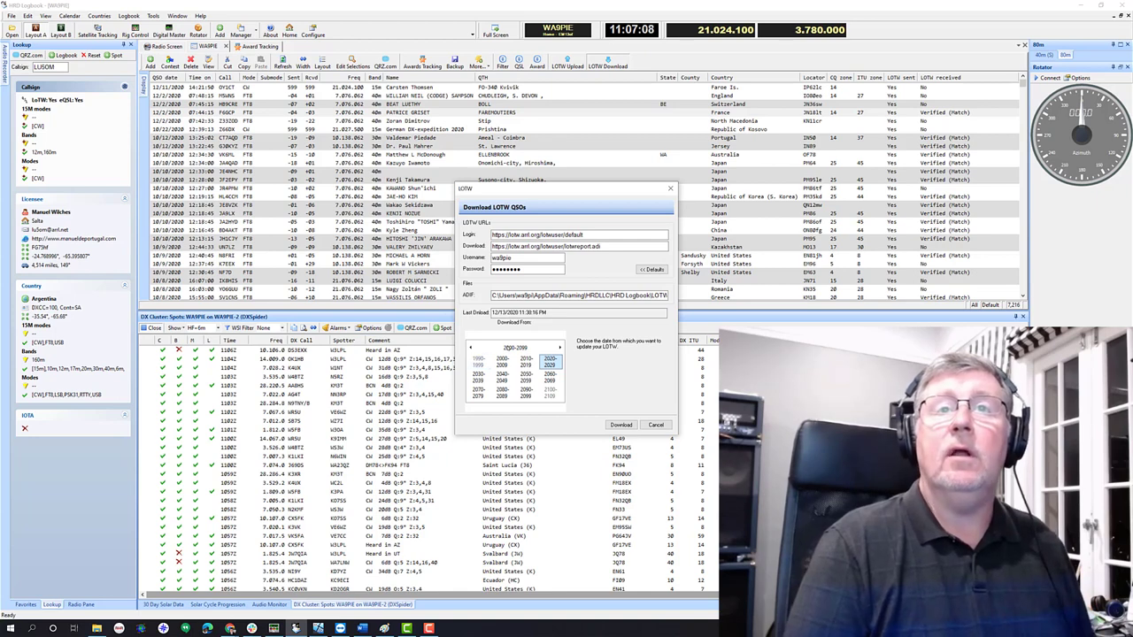
left_click(479, 363)
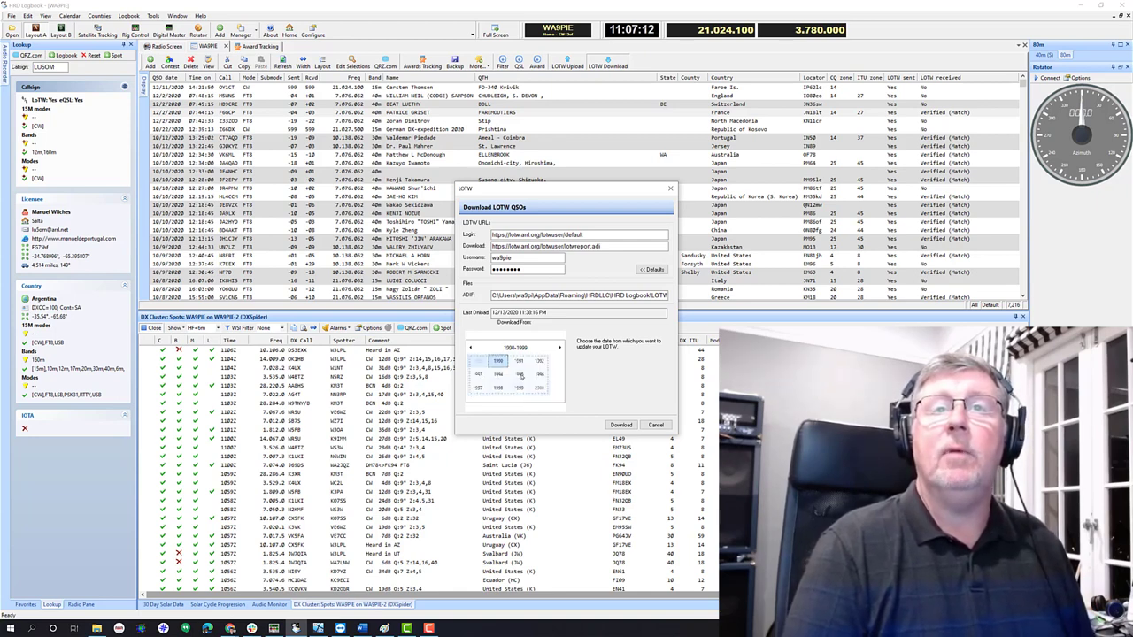
left_click(471, 348)
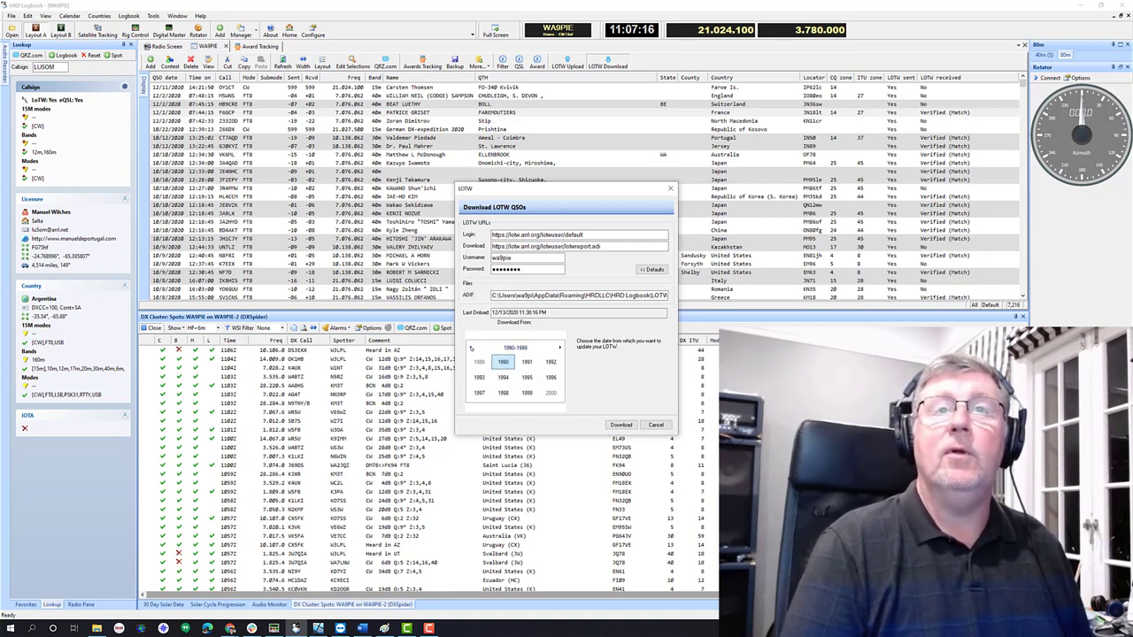
left_click(470, 348)
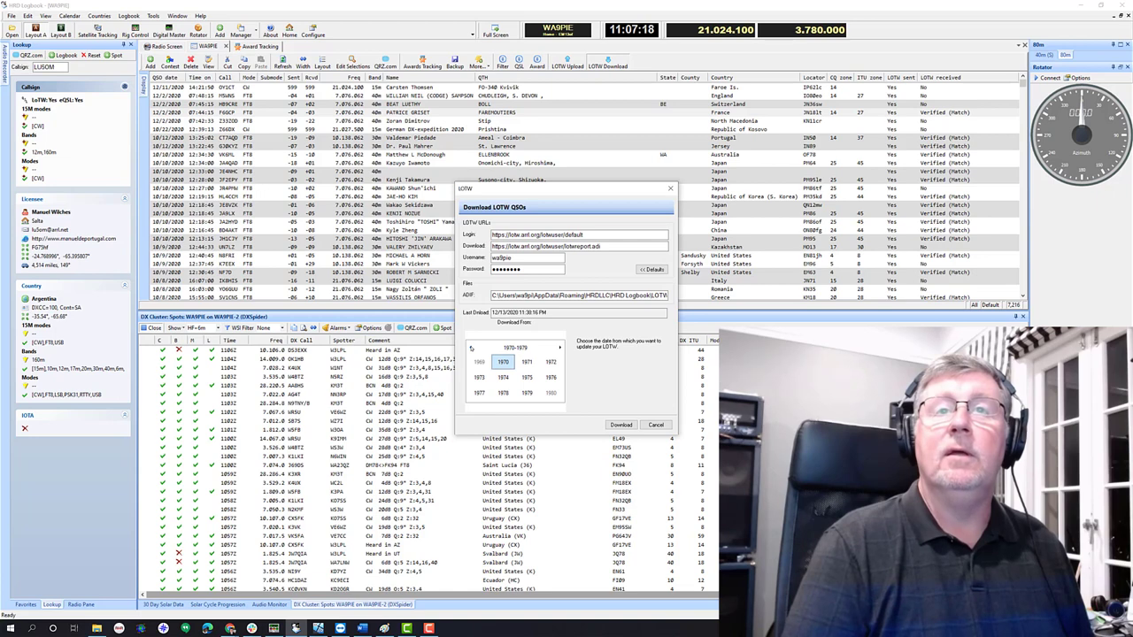
left_click(479, 377)
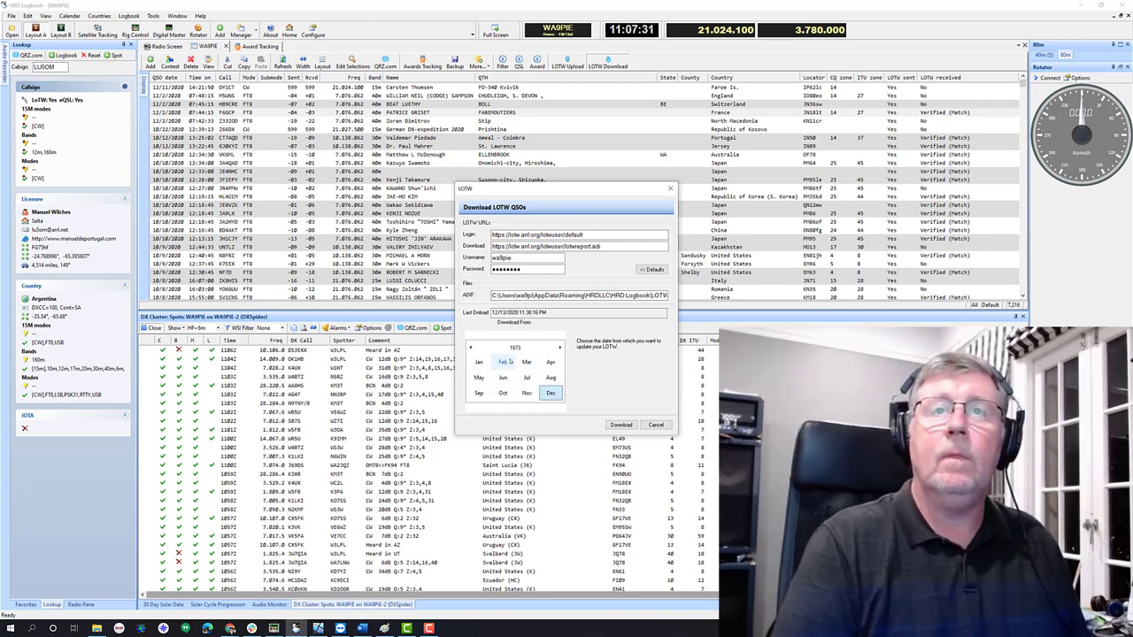
left_click(511, 361)
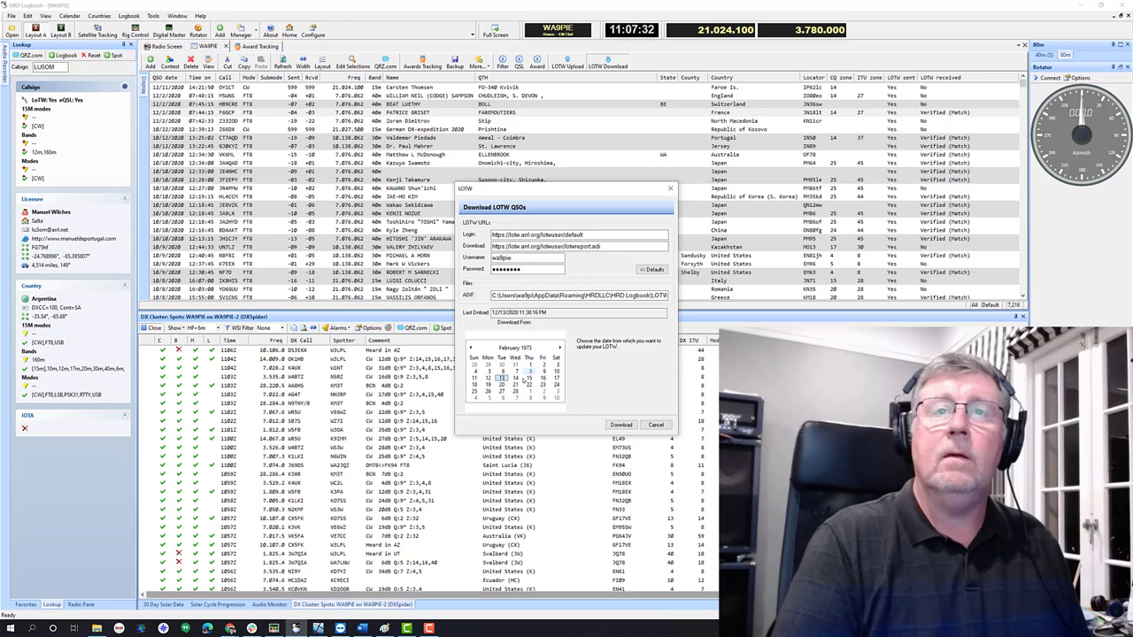
left_click(529, 371)
left_click(529, 363)
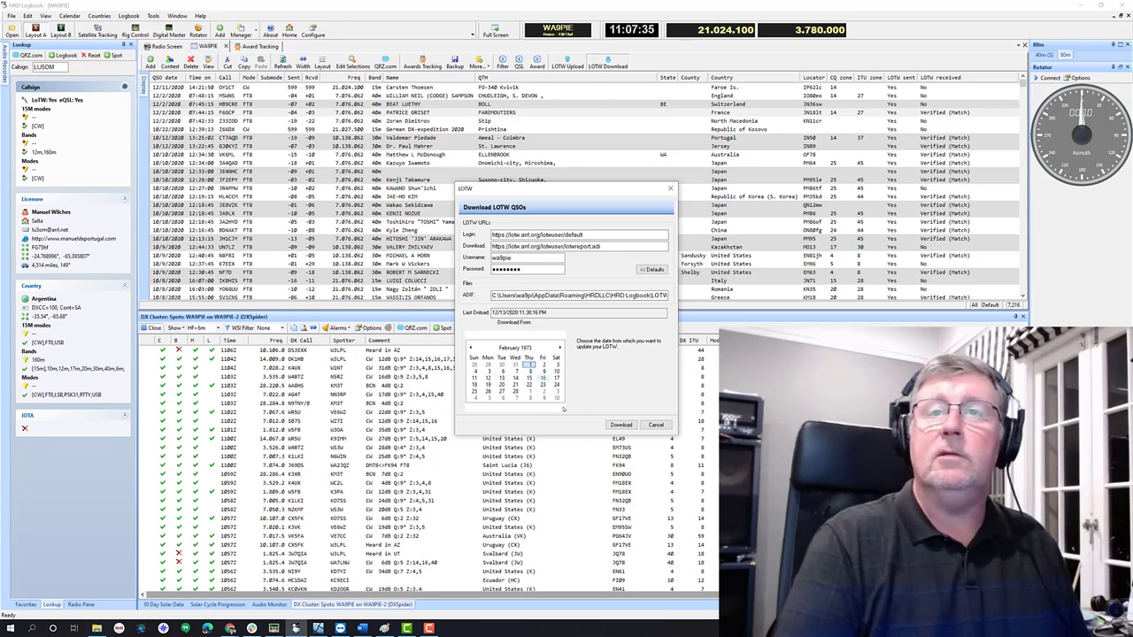
left_click(621, 426)
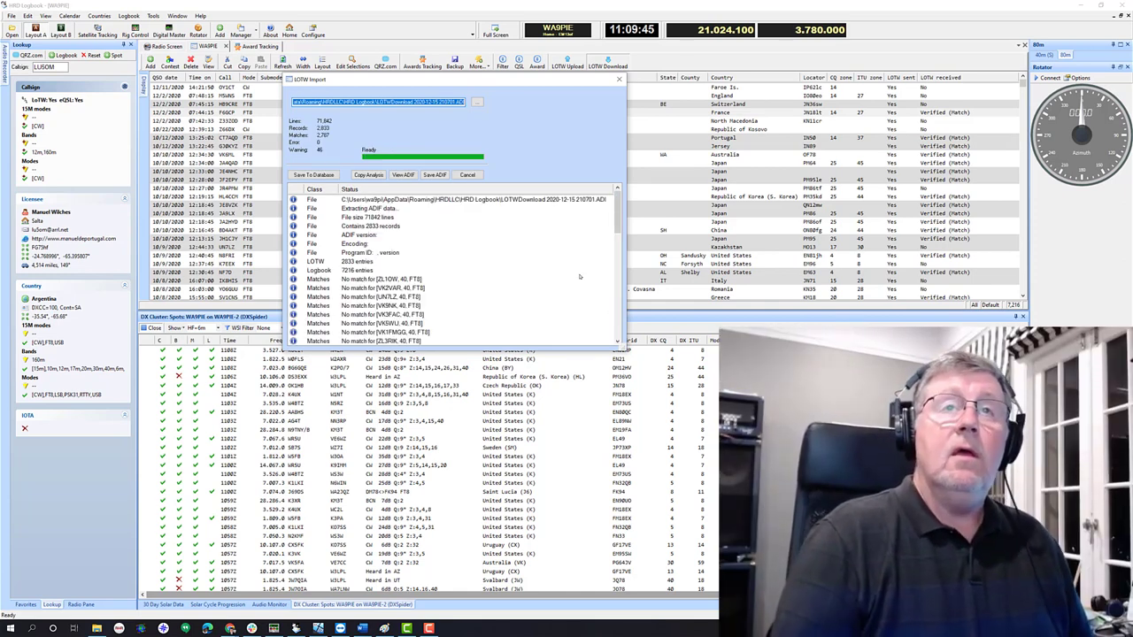
Step: Review the LoTW import analysis, save the matched records to the logbook database and finish the import
scroll(550, 266, "down", 5)
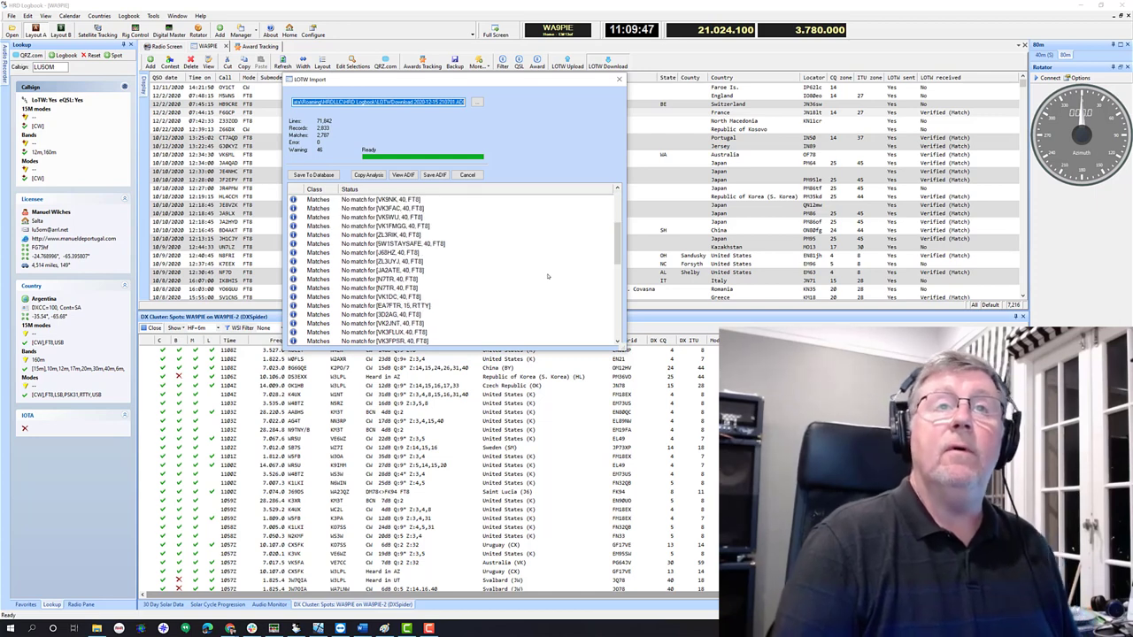
scroll(540, 281, "up", 5)
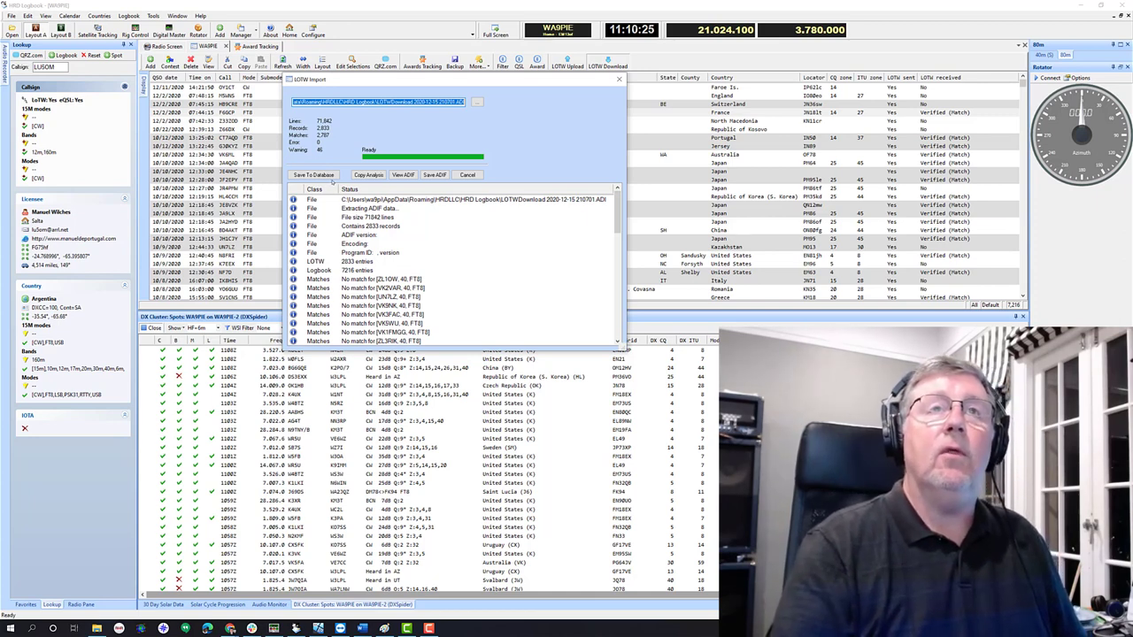
left_click(314, 174)
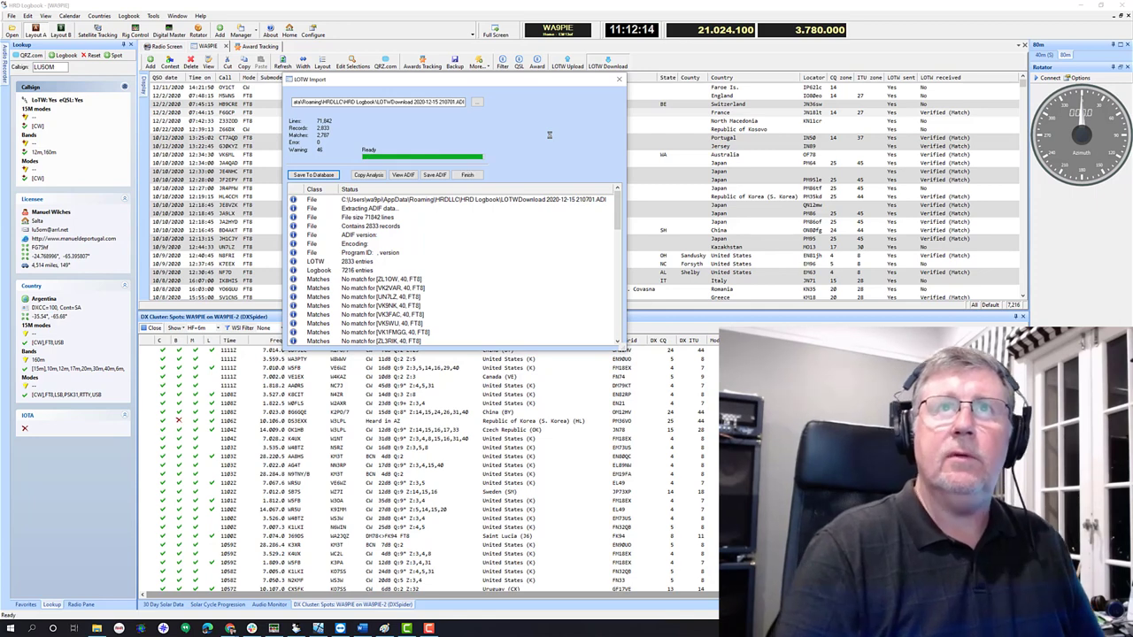
left_click(479, 175)
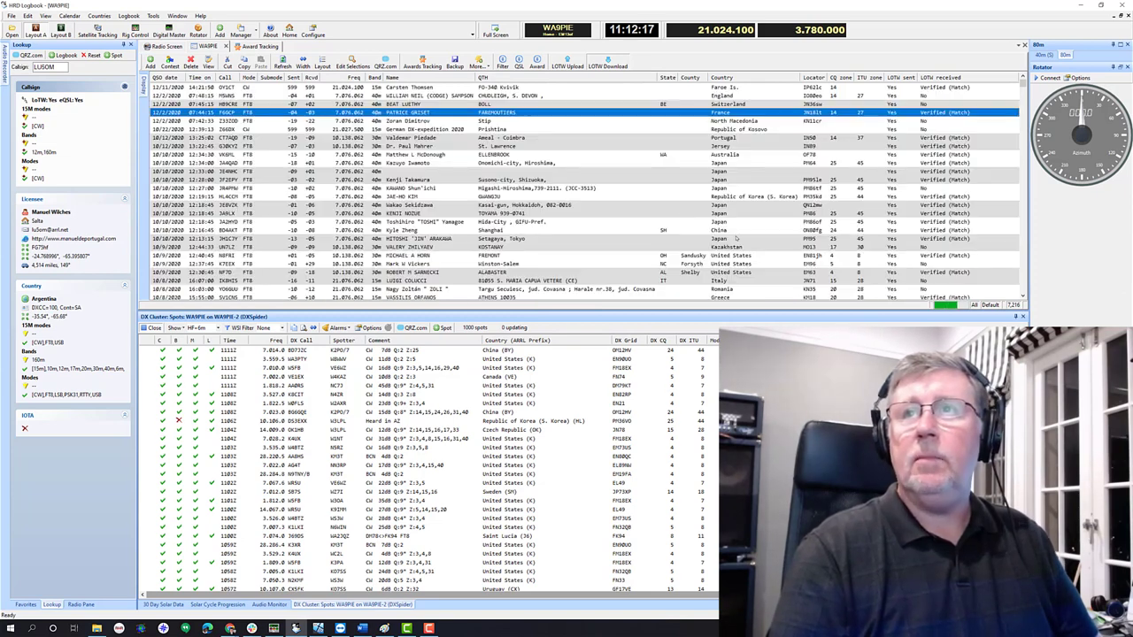
Step: Recheck the ARRL DXCC award tracking totals and compare them with the DXCC credits awarded in LoTW in Chrome
left_click(254, 46)
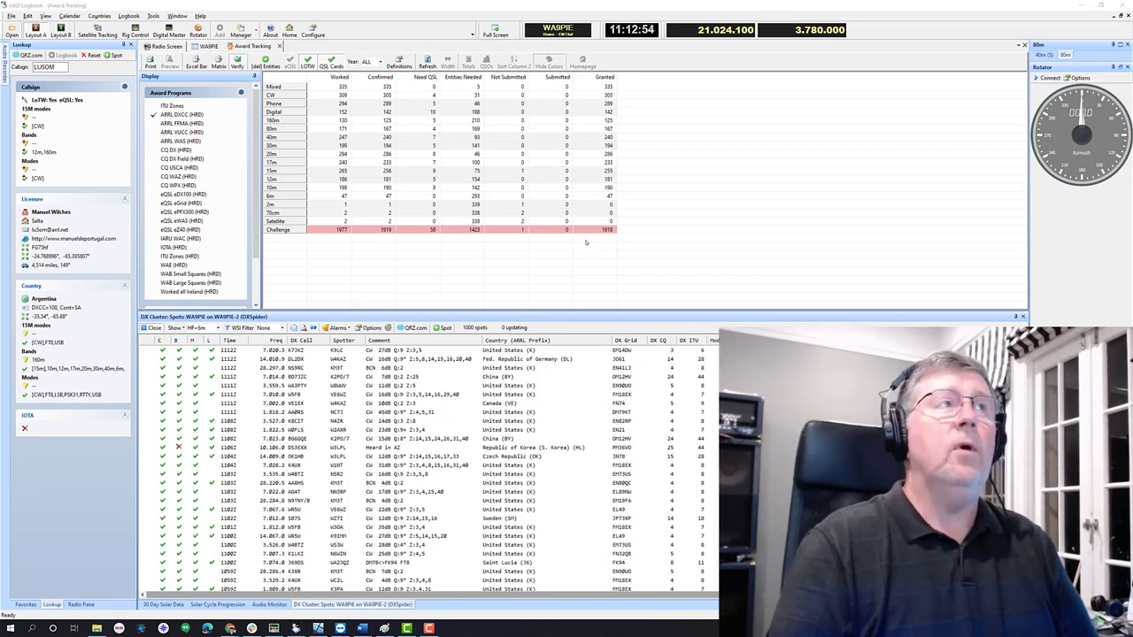
key("alt+Tab")
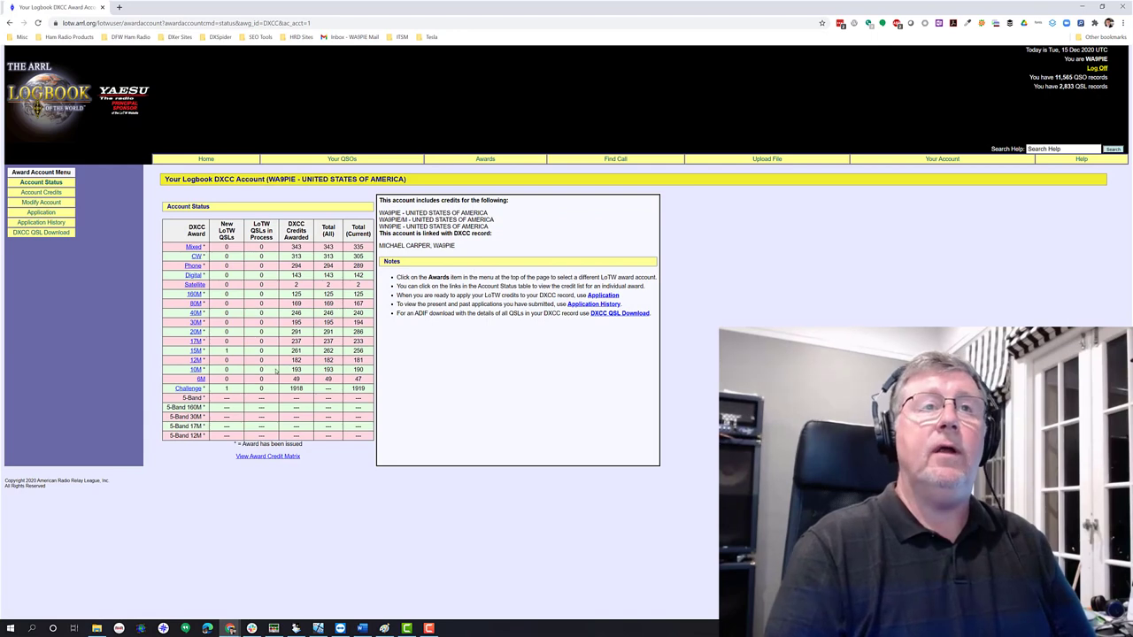
left_click_drag(289, 387, 303, 388)
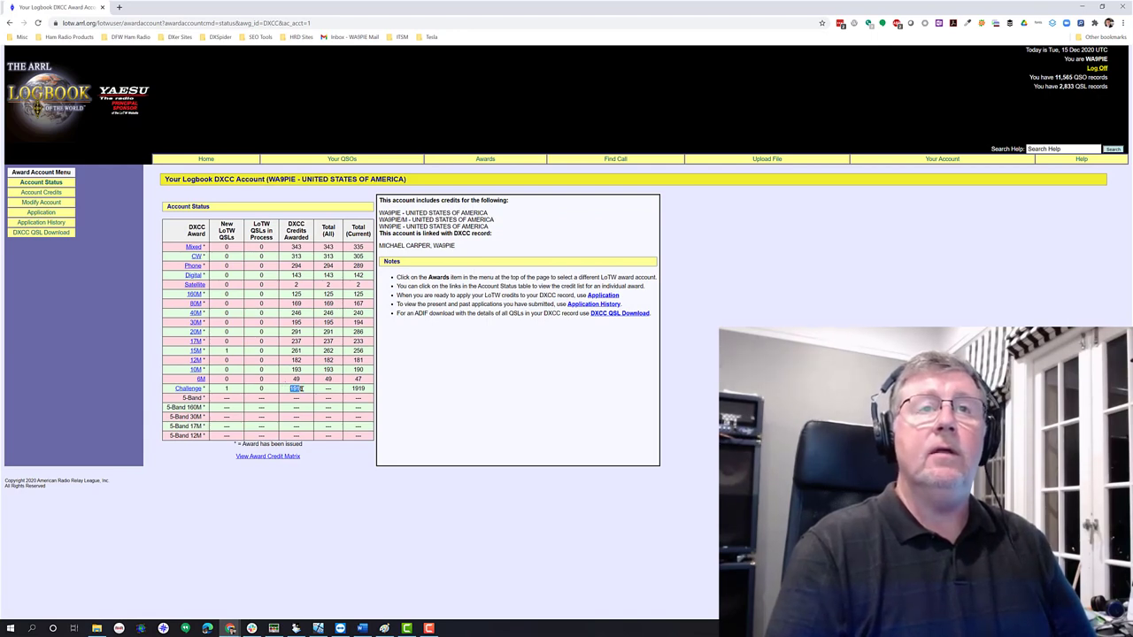
left_click_drag(309, 266, 296, 359)
left_click(296, 369)
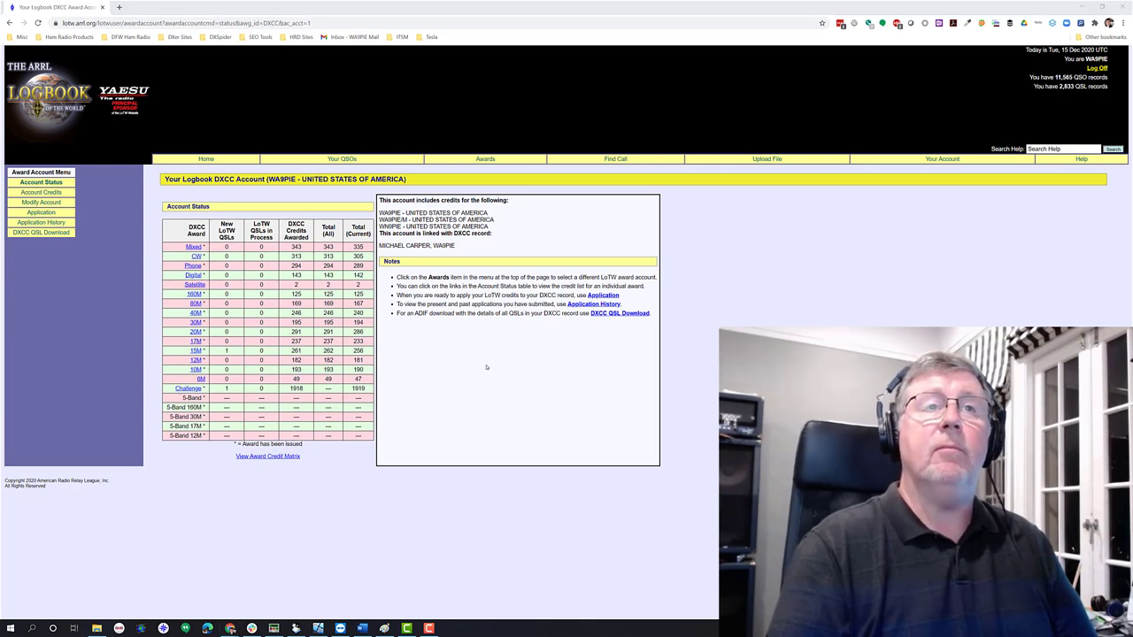
Step: Return to HRD Logbook, list the QSOs behind the 15m Not Submitted entry and go back to the main log
key("alt+Tab")
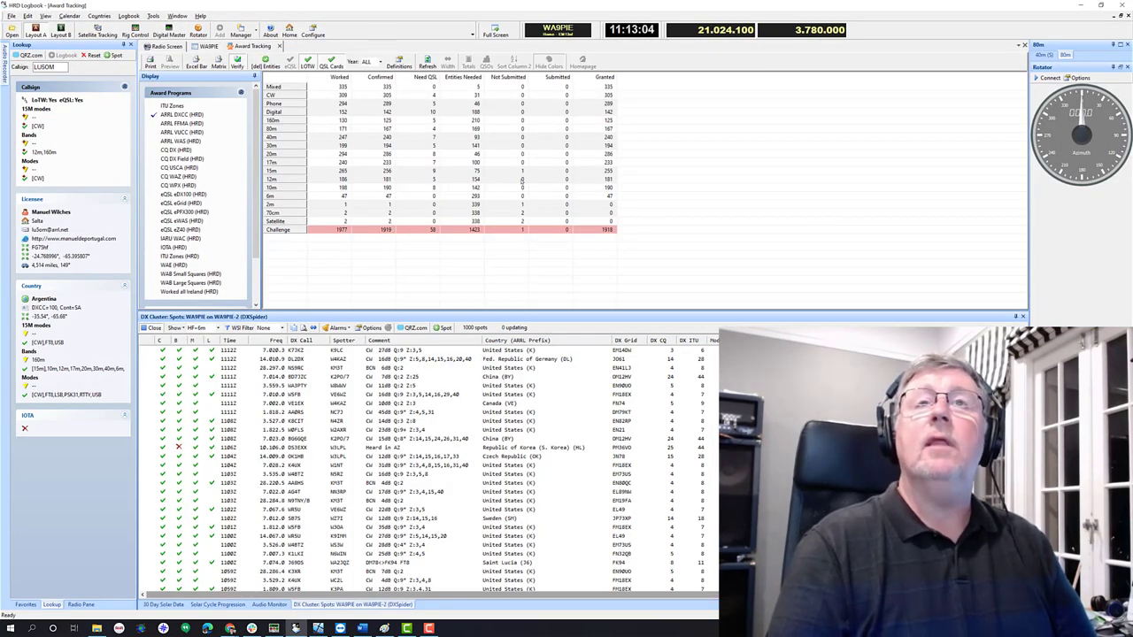
left_click(521, 173)
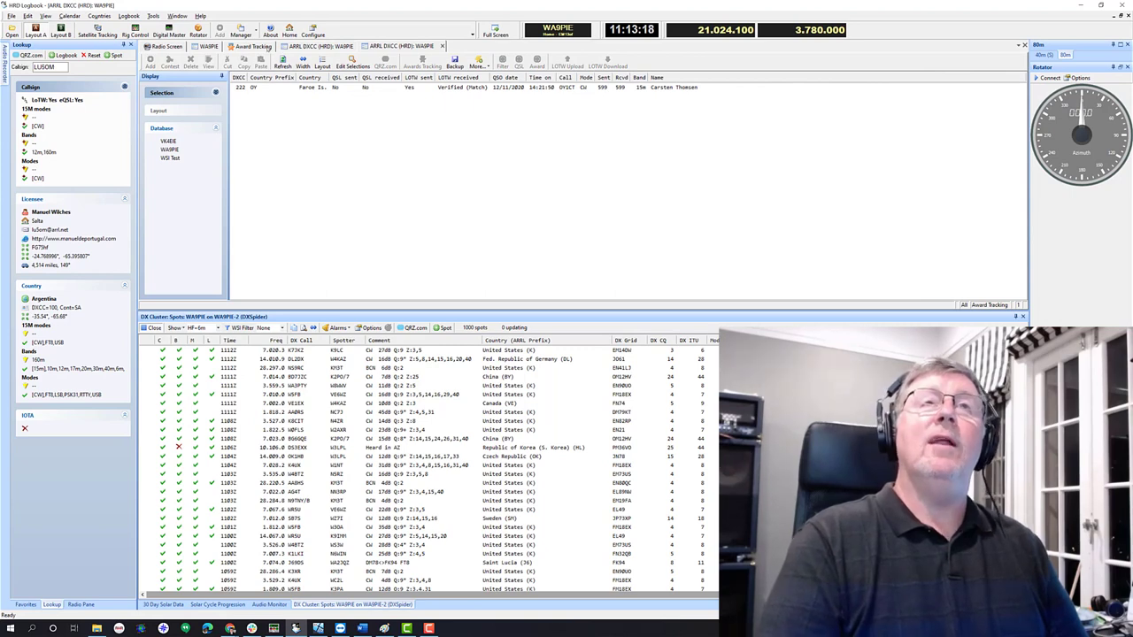
left_click(252, 46)
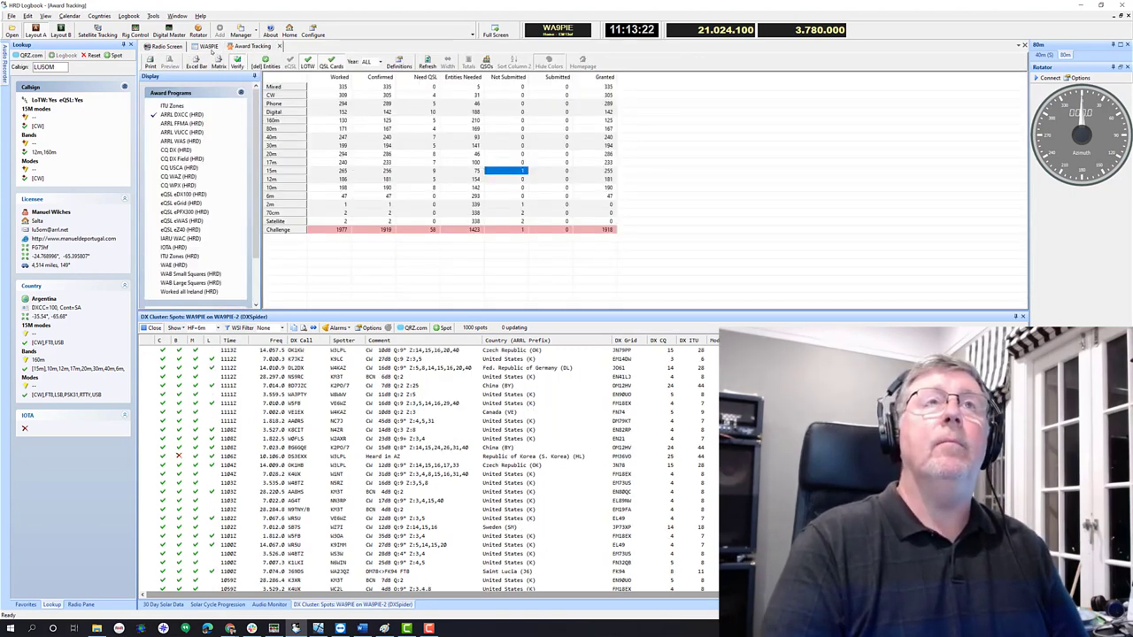
left_click(208, 46)
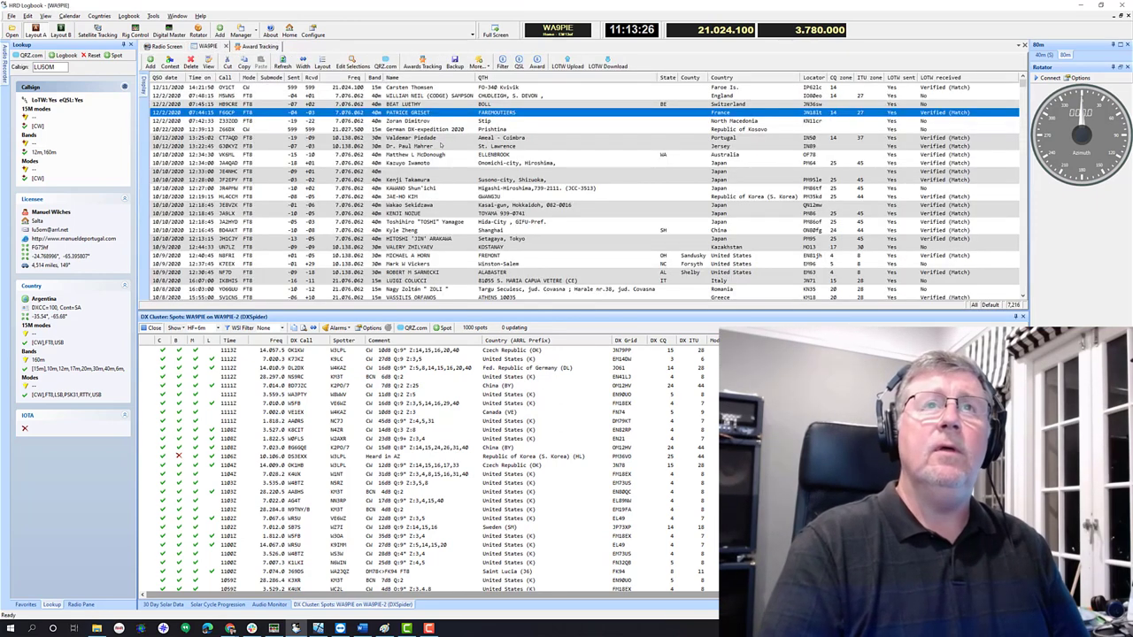
Step: Switch to LoTW in Chrome and query the most recent QSLs to examine the DXCC credits available for the Faroe Islands QSO
left_click(230, 629)
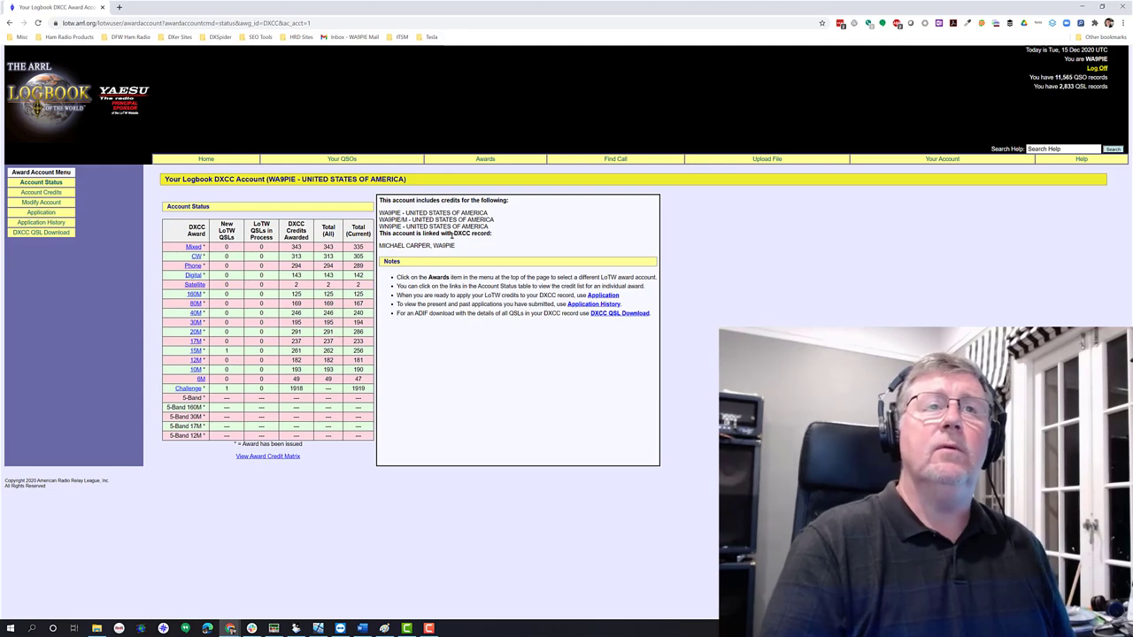
left_click(357, 159)
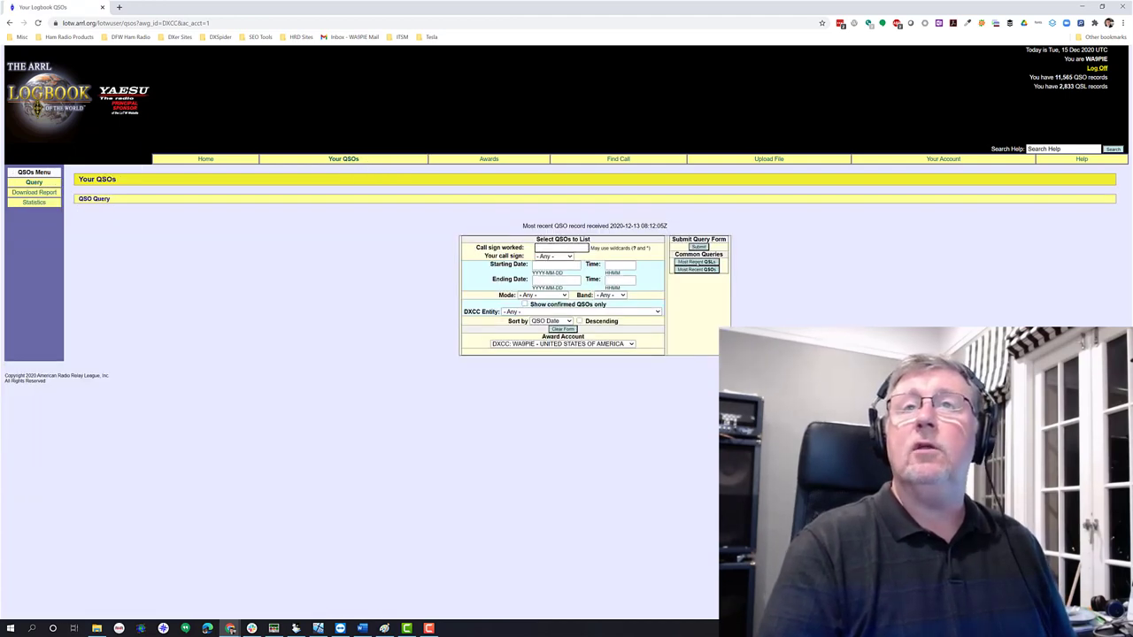
left_click(698, 263)
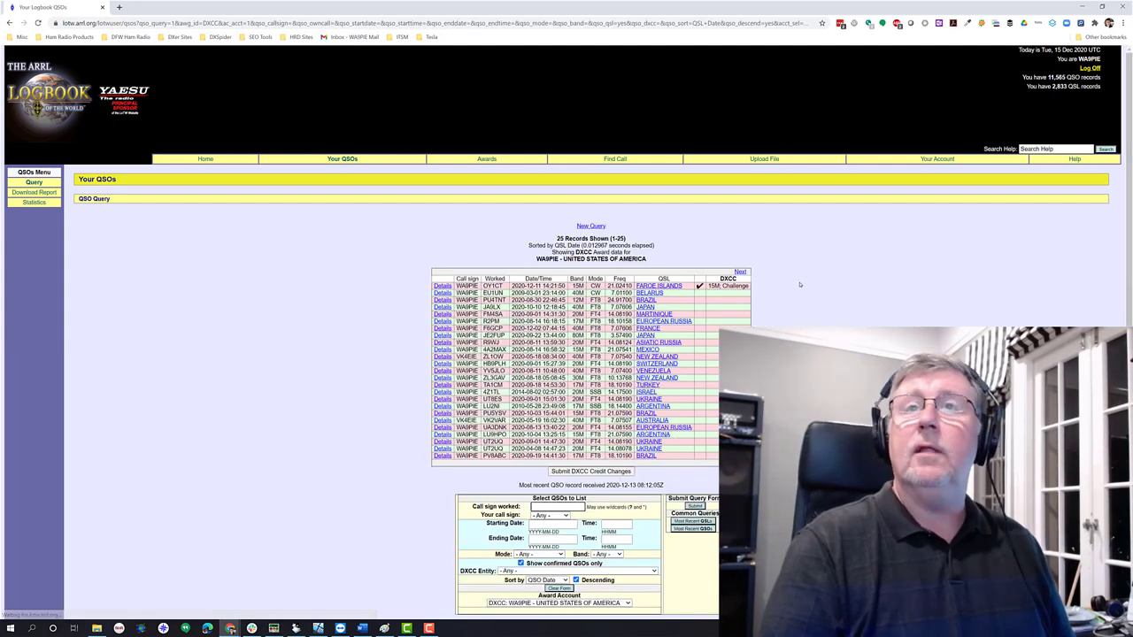
left_click_drag(718, 285, 740, 285)
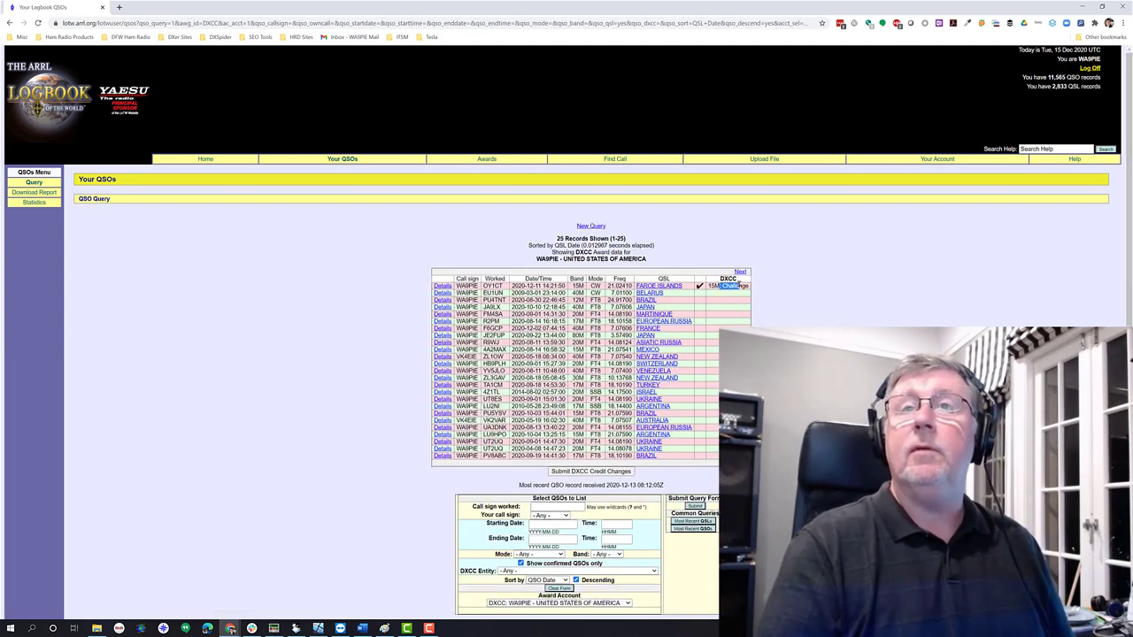
left_click(770, 301)
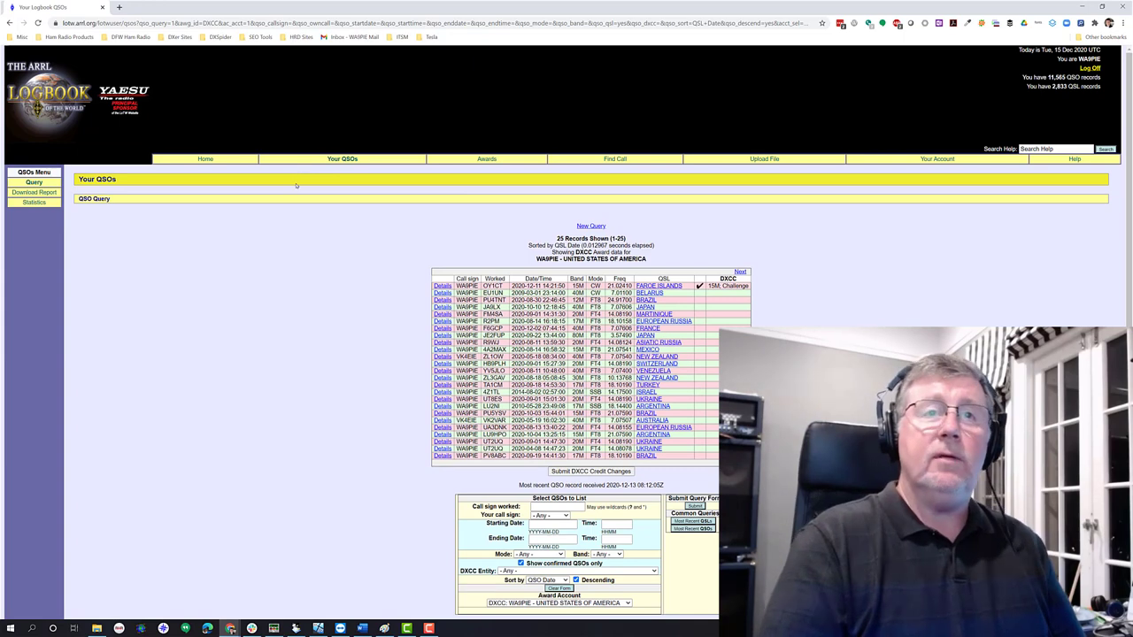
Step: Return to HRD Logbook, review the Not Submitted column of the ARRL DXCC award tracking and reopen the main log
left_click(296, 628)
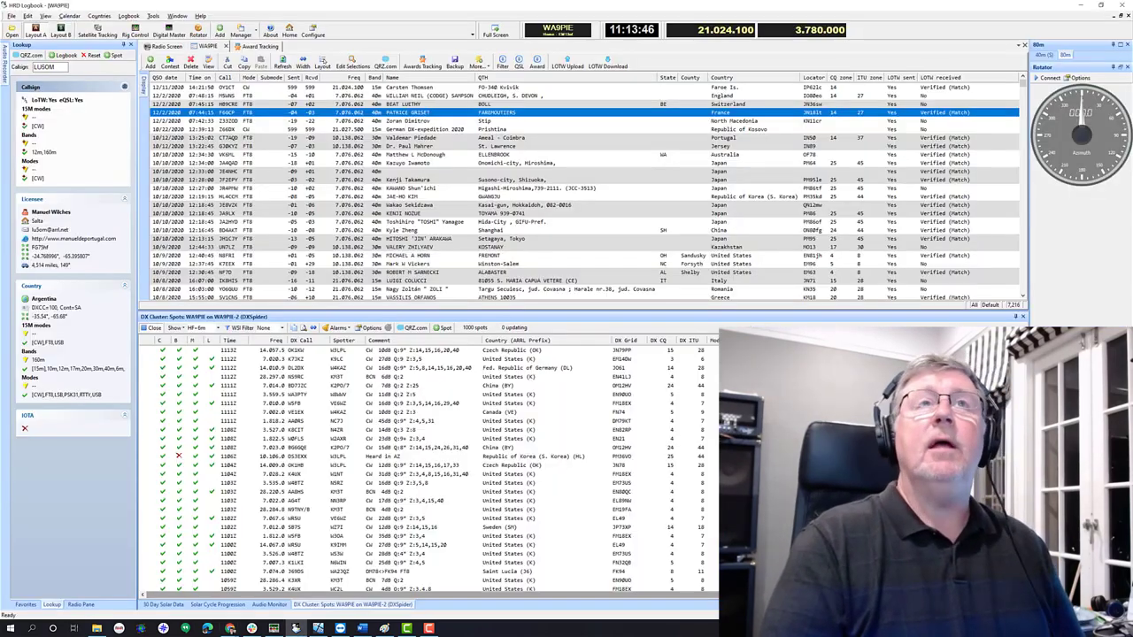
left_click(276, 46)
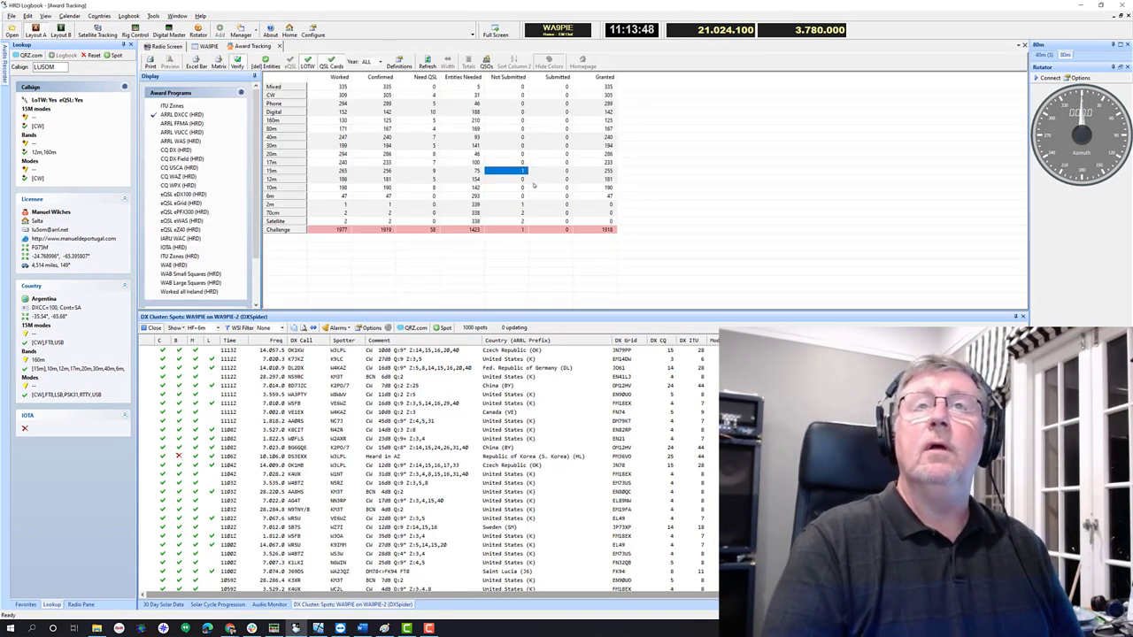
left_click(529, 210)
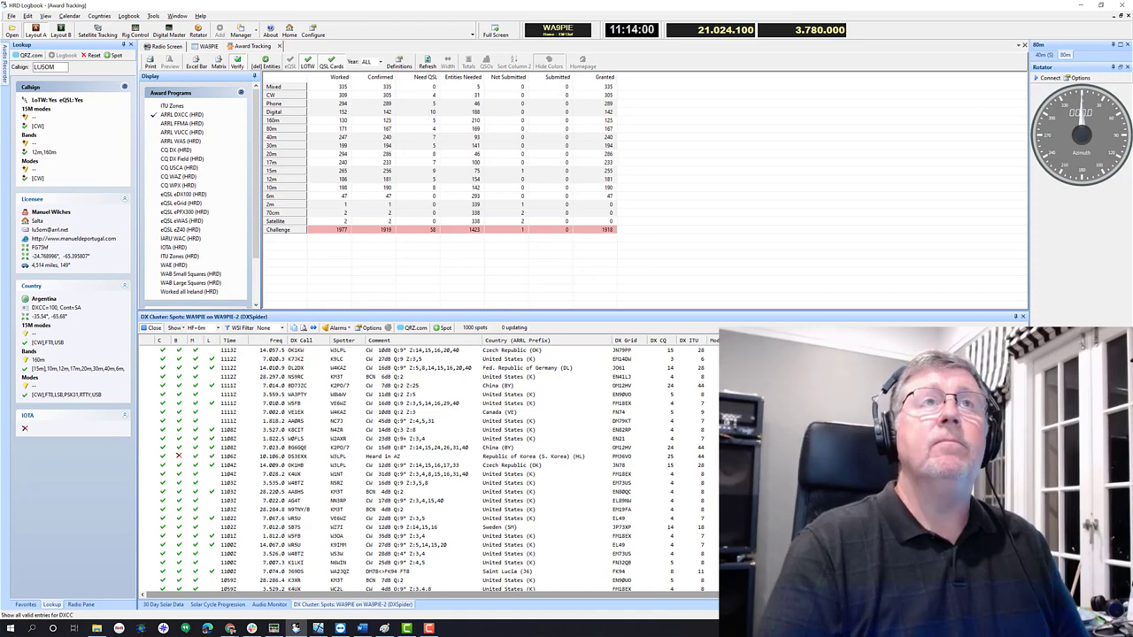
key("ctrl+Tab")
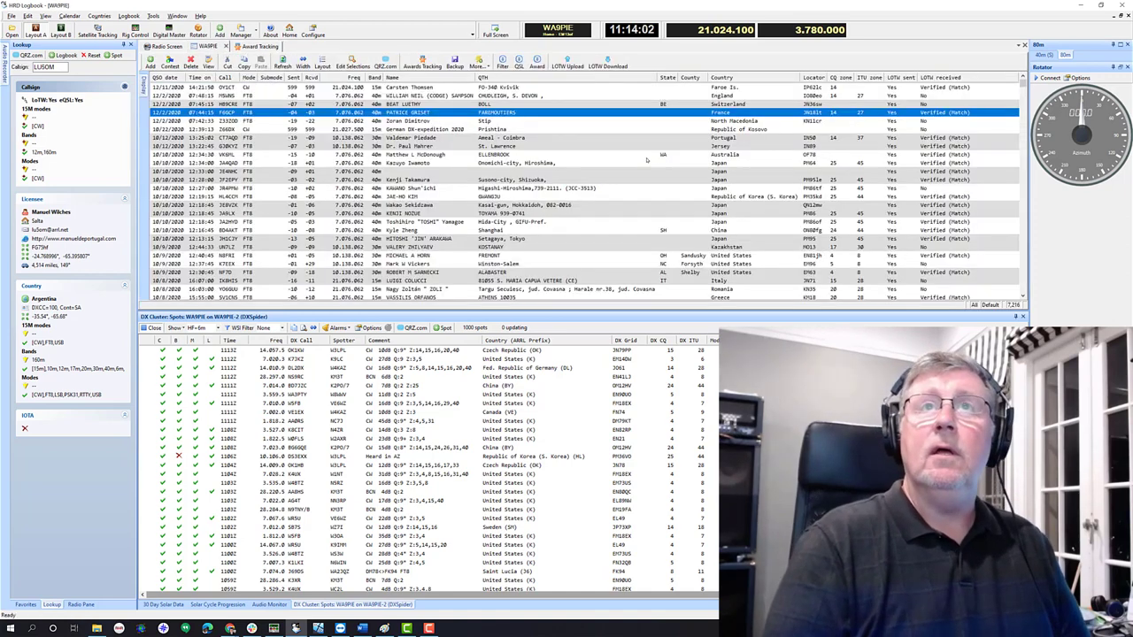